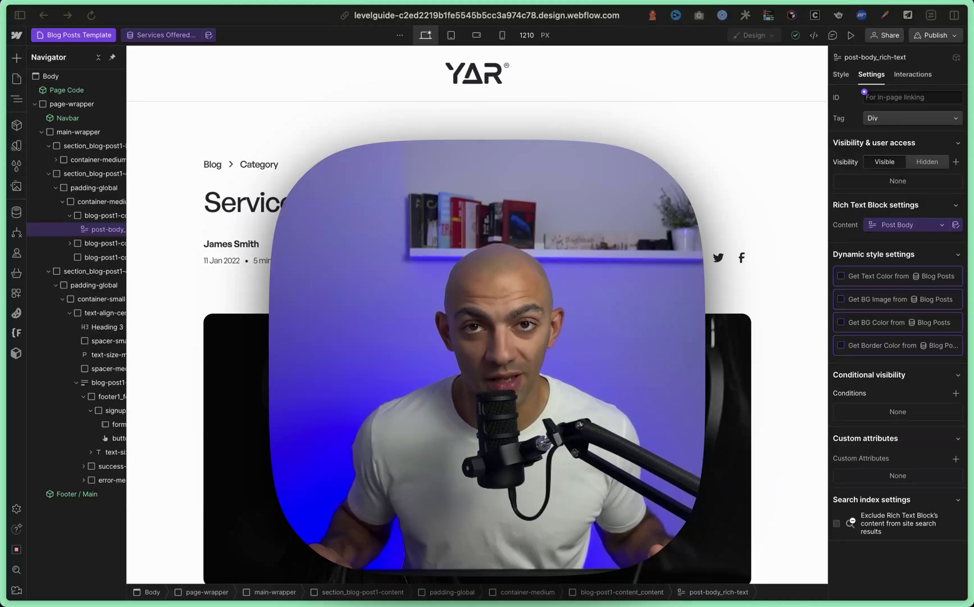
Step: Scroll the Blog Posts Template down to the empty line under 'What Do Branding Agencies Do?'
scroll(426, 280, down, 8)
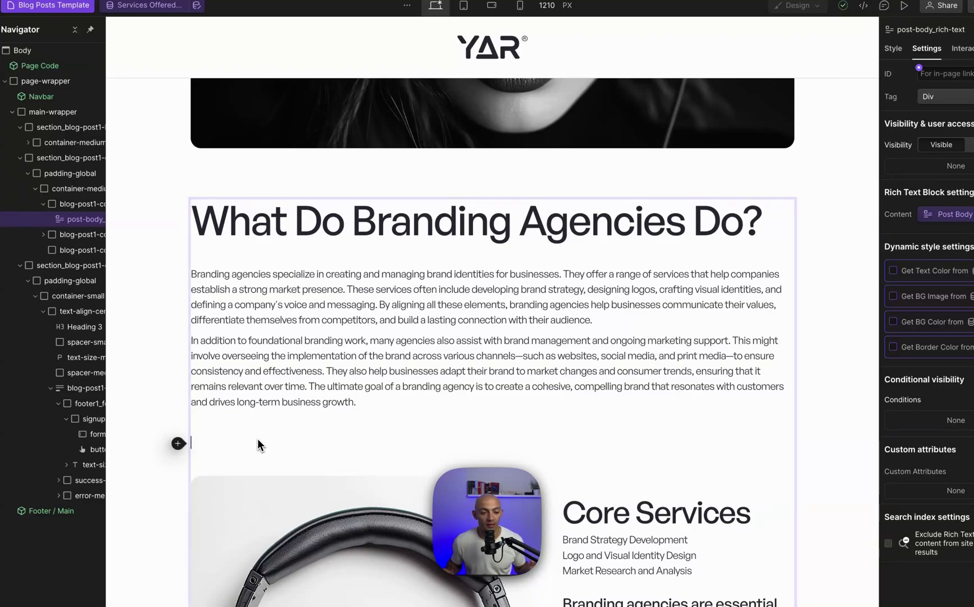
scroll(258, 438, down, 1)
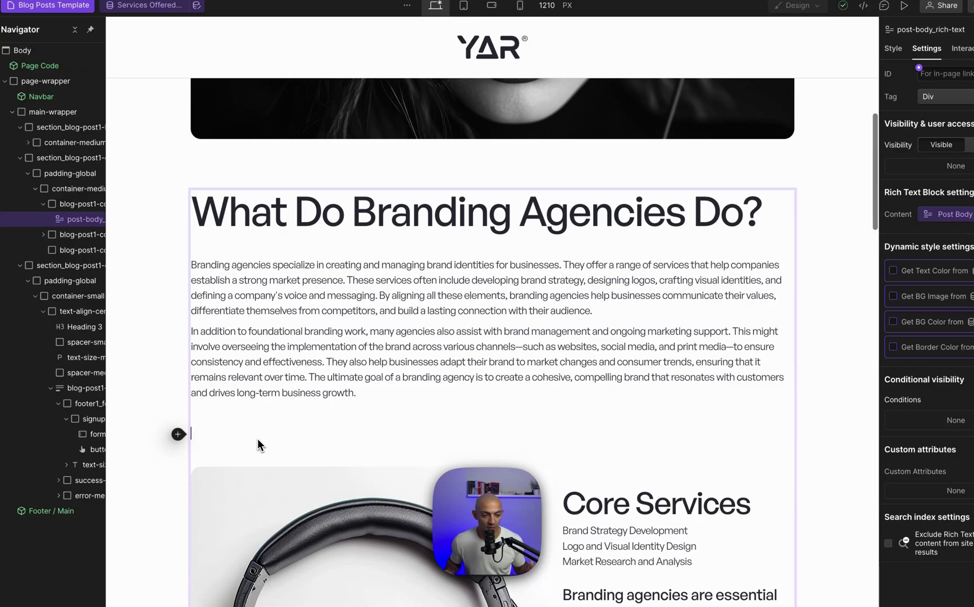
scroll(223, 432, down, 15)
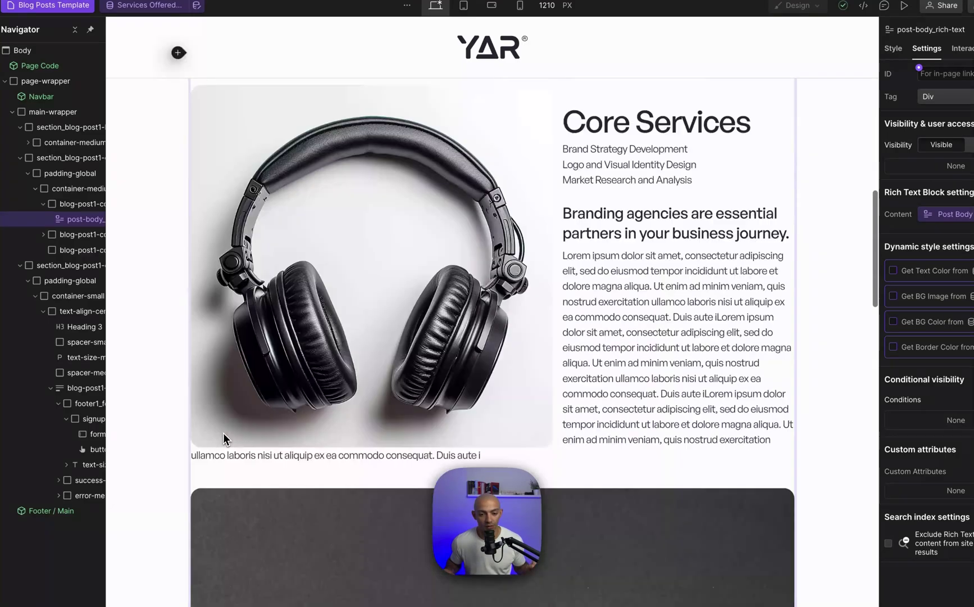
click(360, 285)
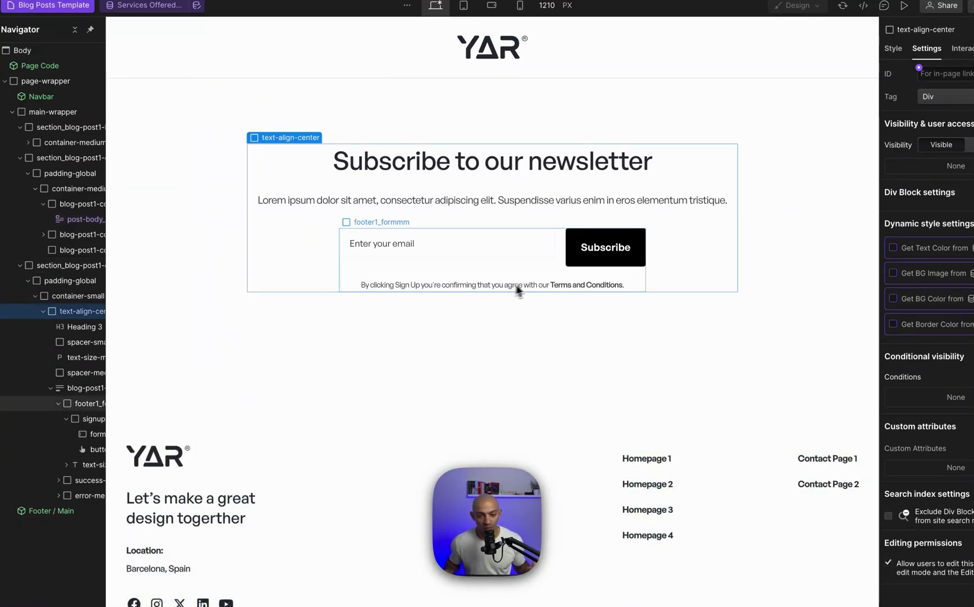
click(583, 256)
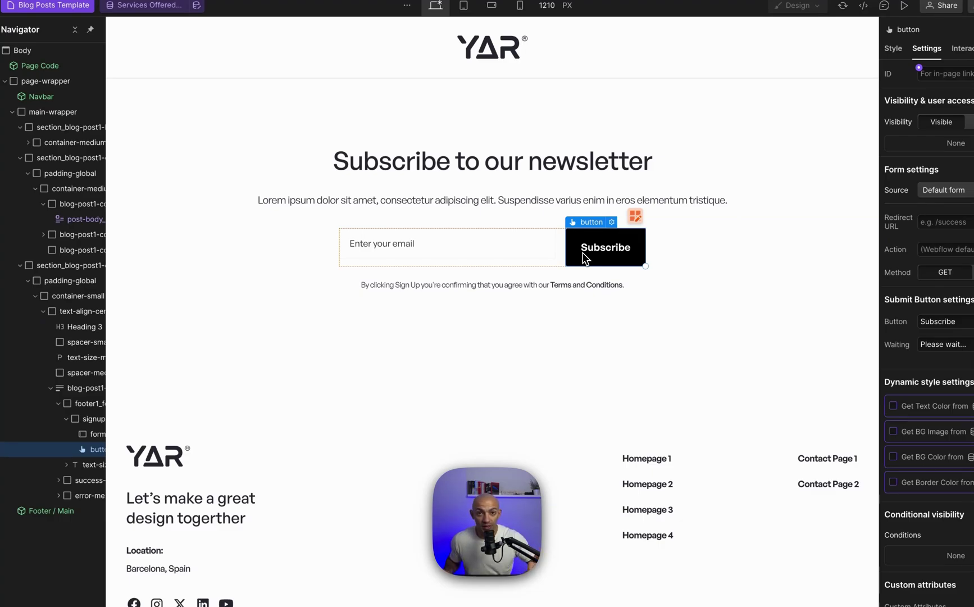
scroll(582, 251, up, 15)
scroll(581, 252, up, 5)
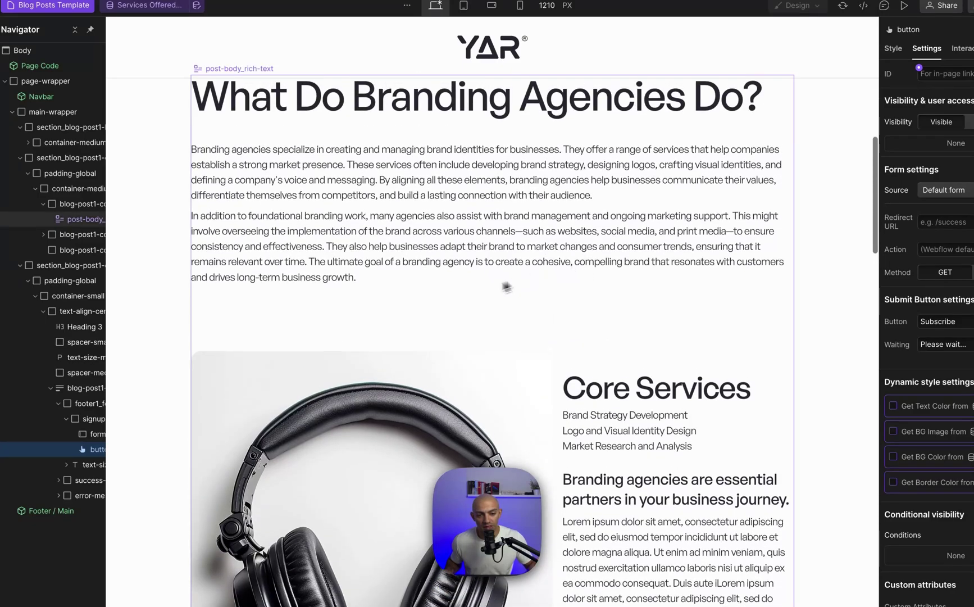
click(504, 285)
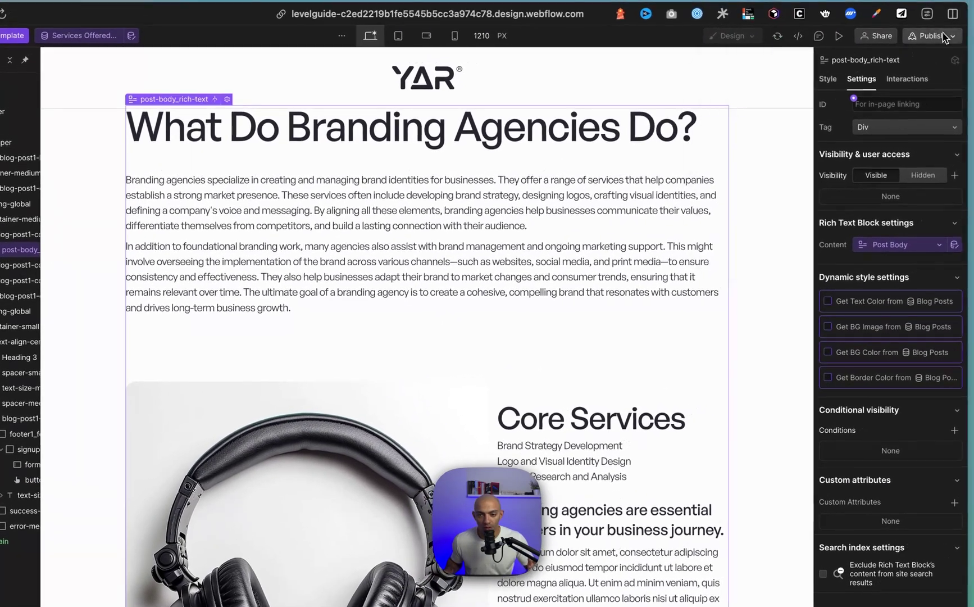
Step: Open the staging site from the publish menu and scroll to the newsletter Subscribe button
click(969, 12)
click(870, 99)
scroll(627, 328, down, 15)
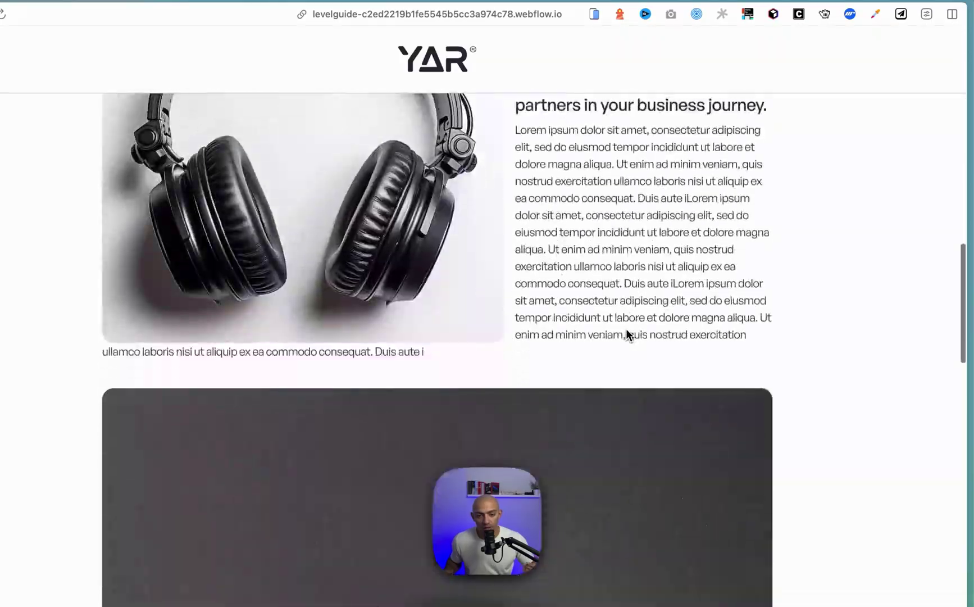
scroll(627, 335, down, 2)
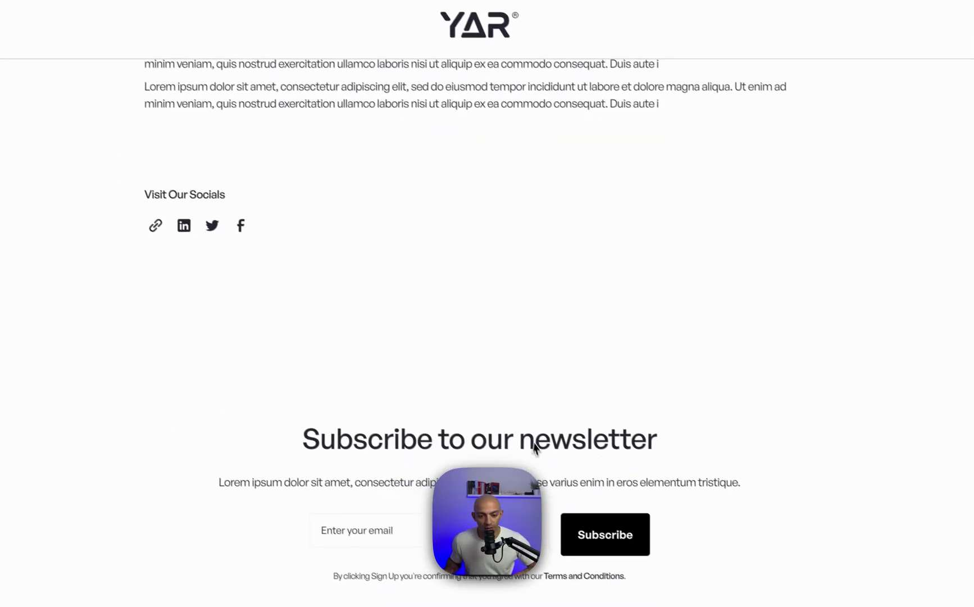
Step: Inspect the Subscribe button in DevTools and copy its input element
right_click(579, 410)
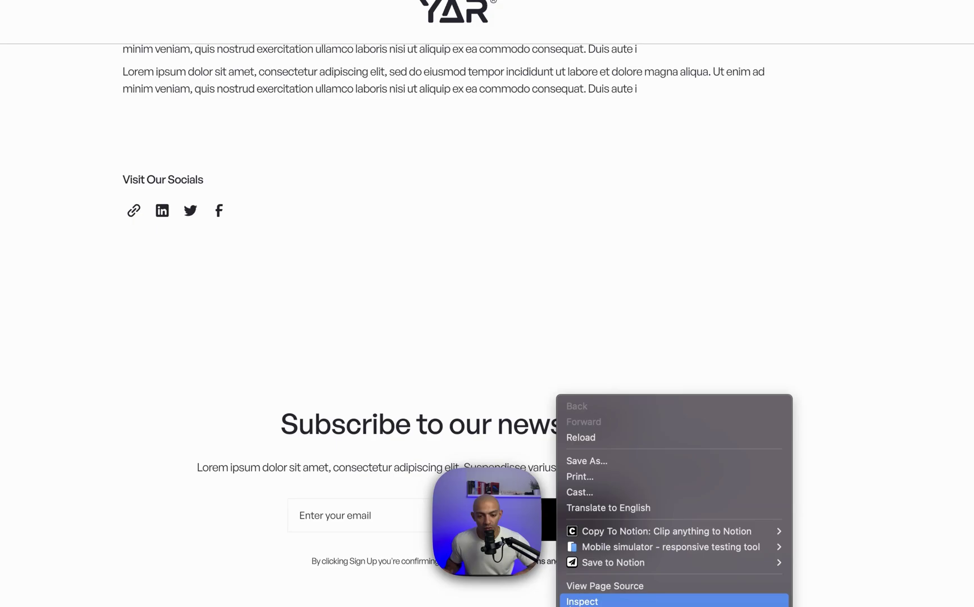
click(581, 601)
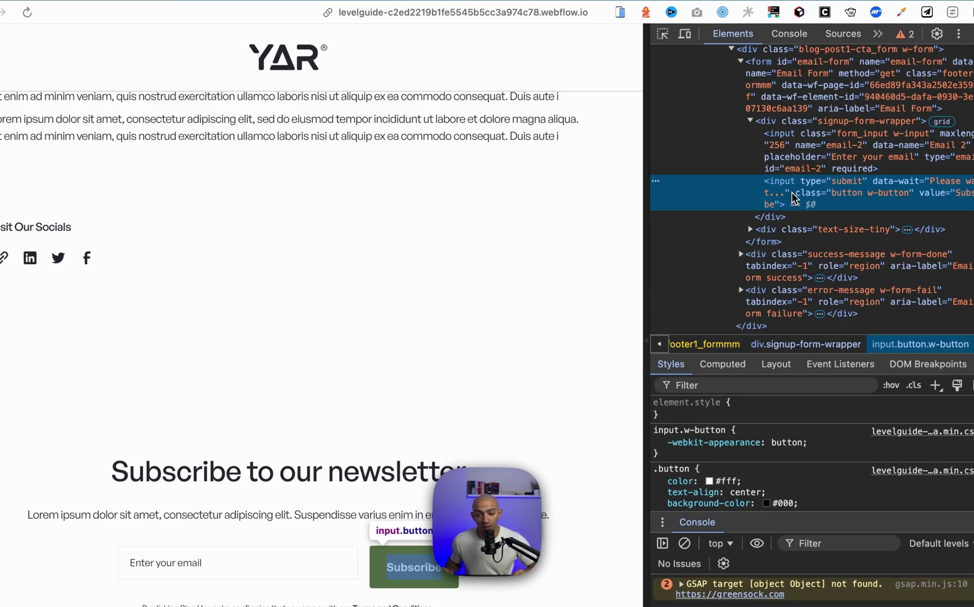
right_click(794, 198)
mouse_move(824, 286)
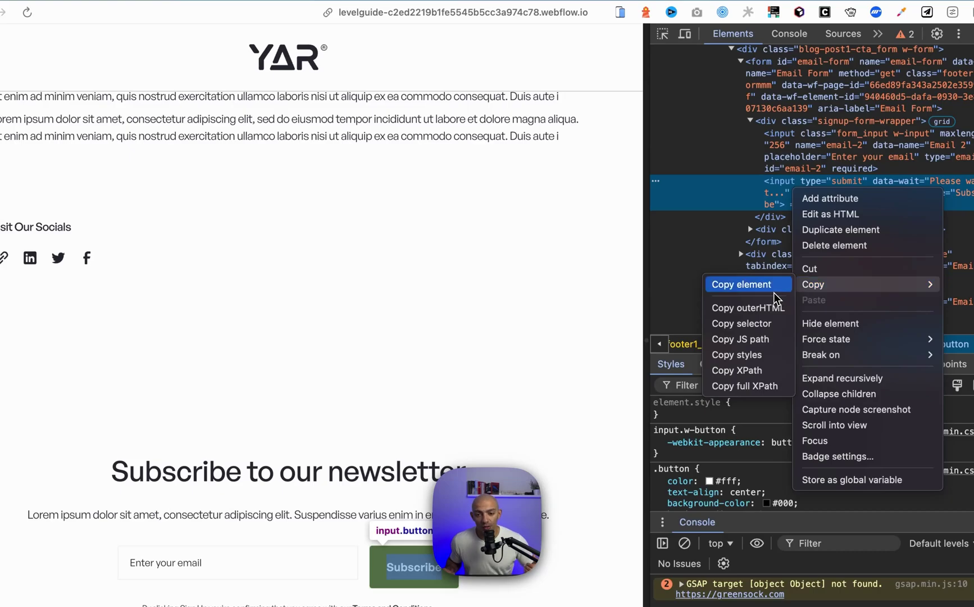
click(761, 285)
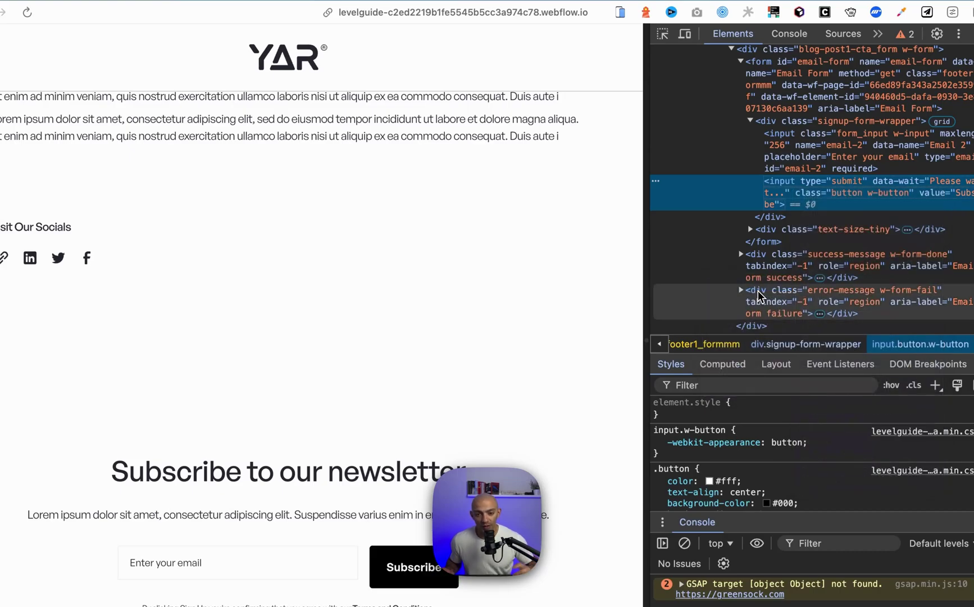
Step: Paste the copied Subscribe input into a code embed on the empty post-body line, save, then open Publish
key(alt+Tab)
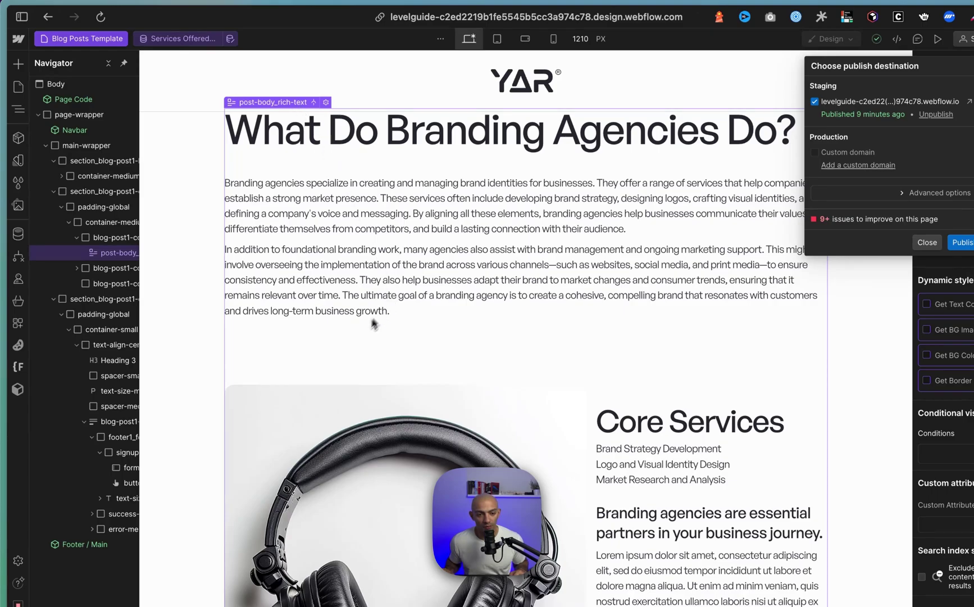
double_click(248, 357)
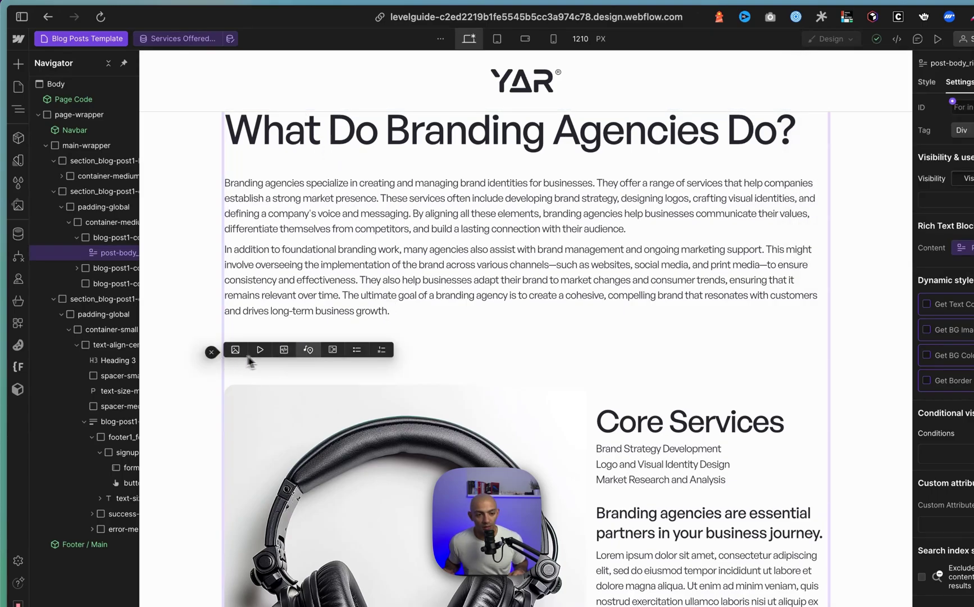
click(284, 349)
key(ctrl+v)
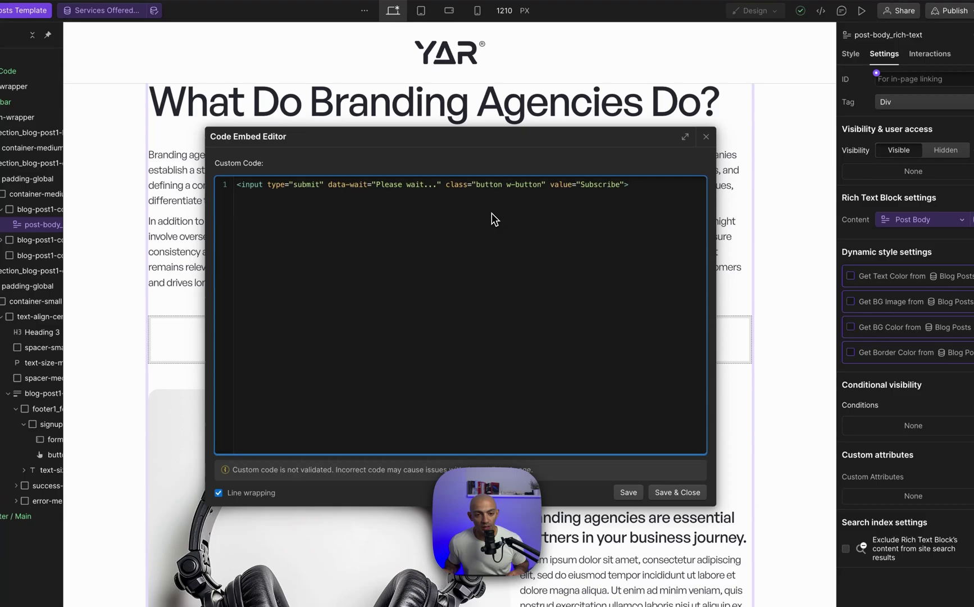
double_click(457, 186)
double_click(481, 186)
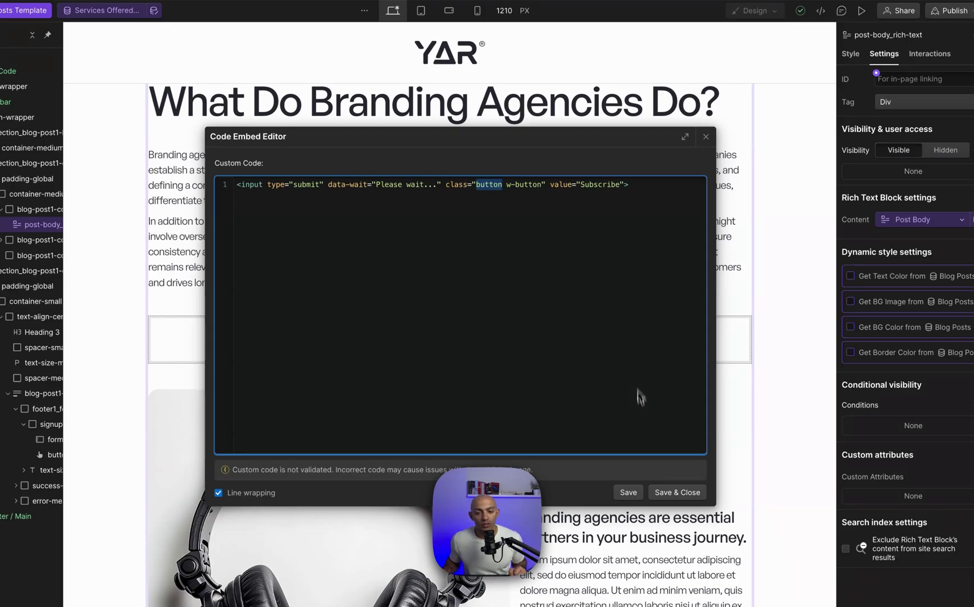
click(677, 492)
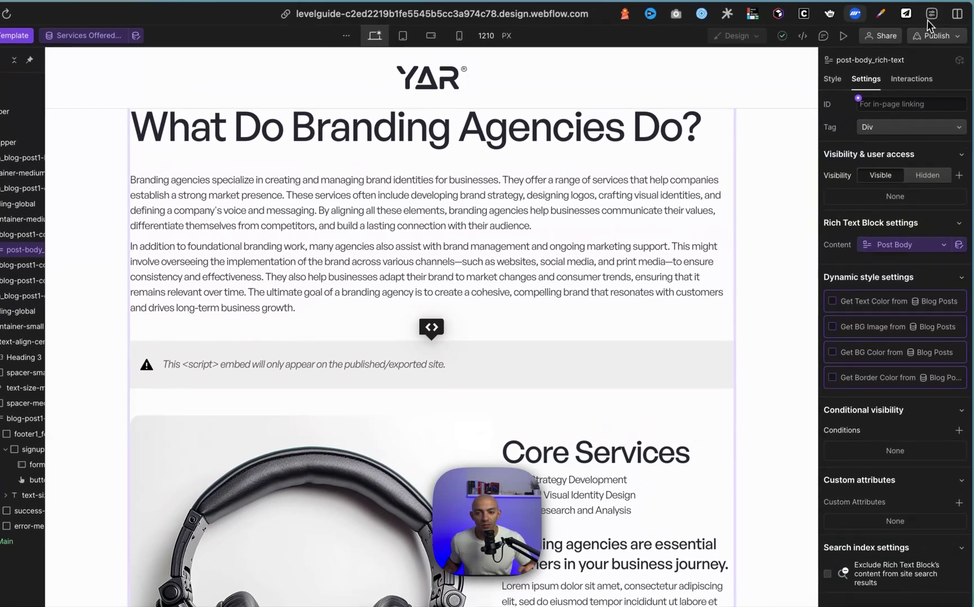
click(927, 35)
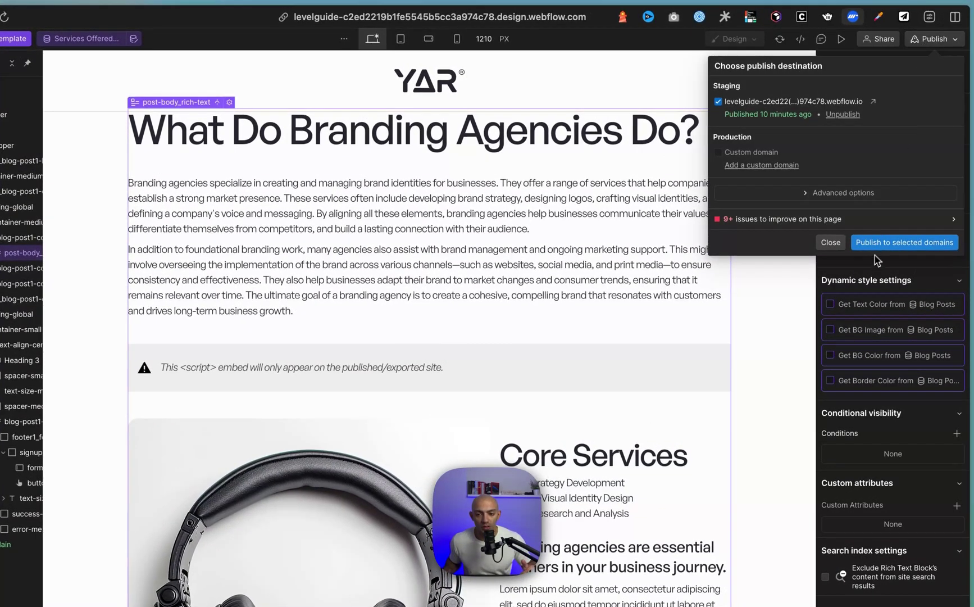
Step: Publish to staging and check the Subscribe button in the live post, then return to the Designer
click(912, 242)
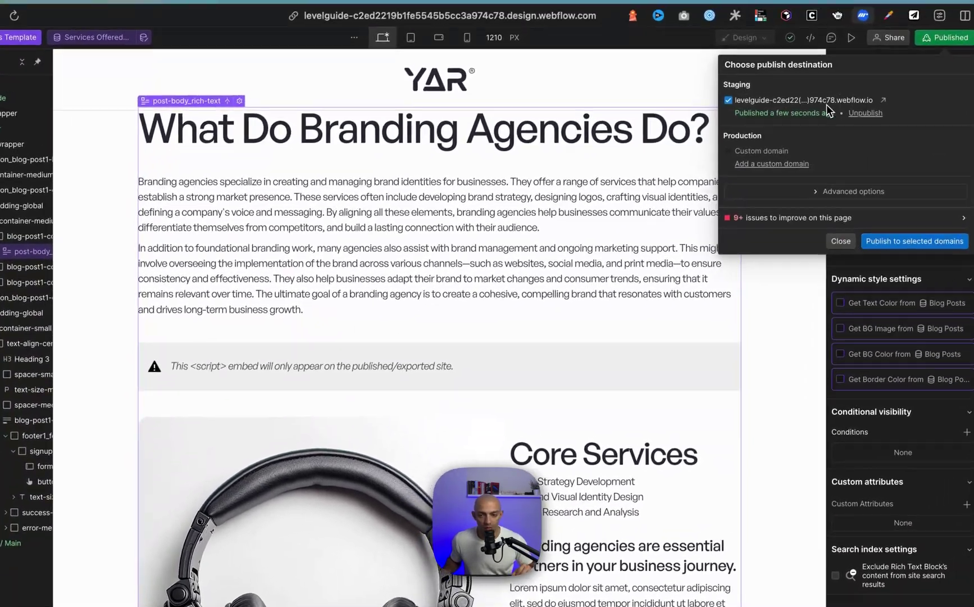
click(882, 101)
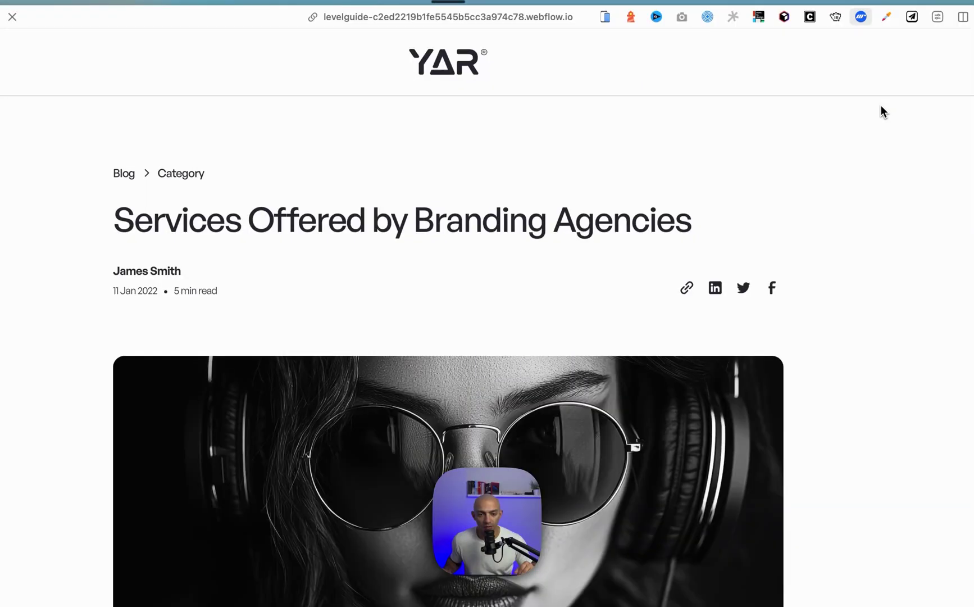
scroll(877, 141, down, 10)
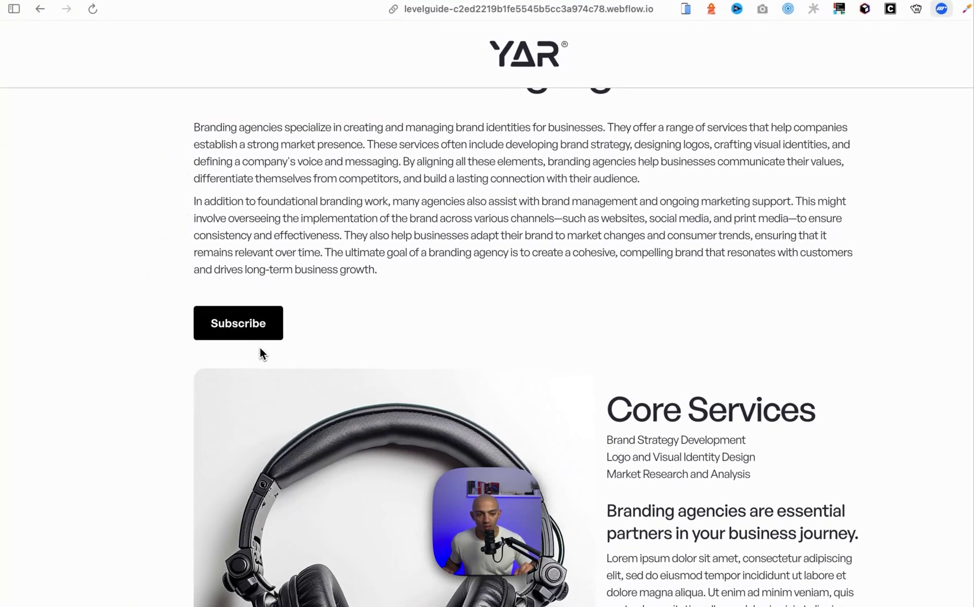
click(14, 23)
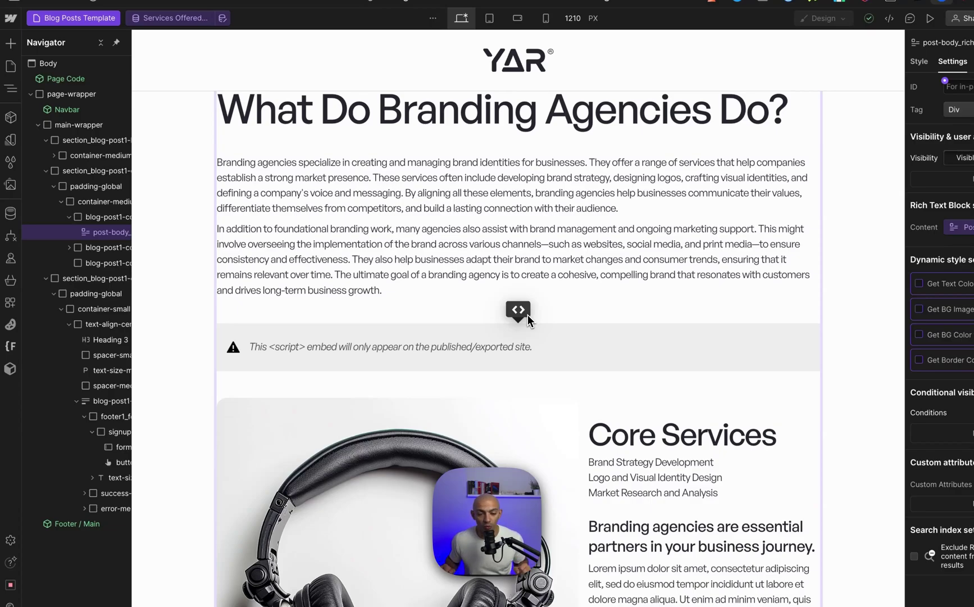
Step: Place a Btn / Main component instance under the post body container
scroll(528, 314, down, 10)
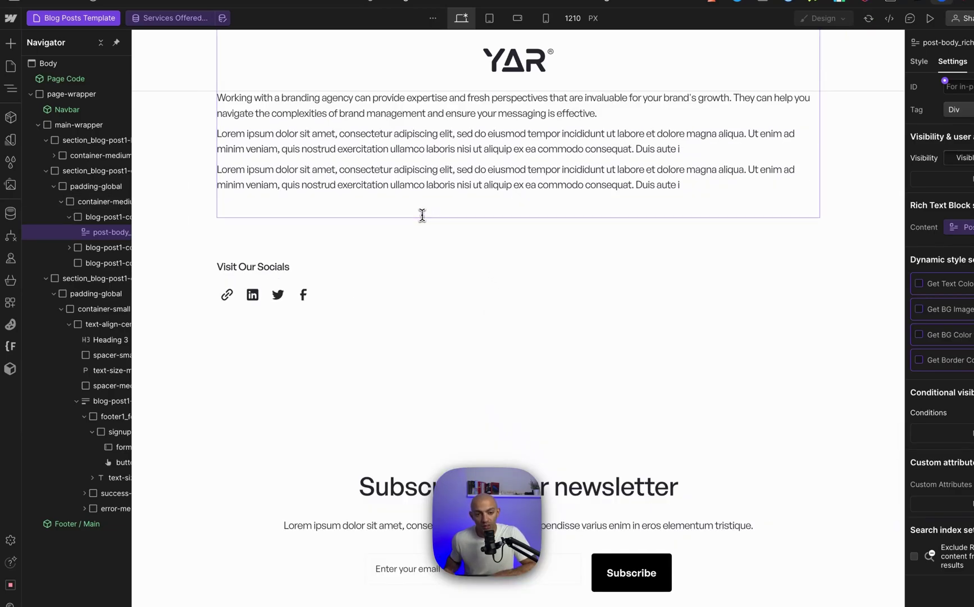
click(106, 219)
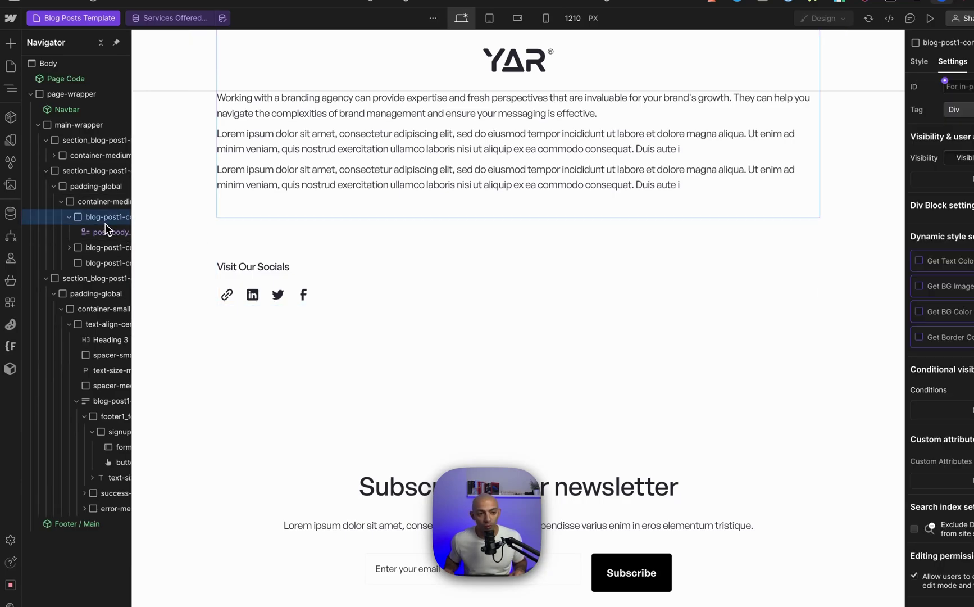
key(a)
click(10, 118)
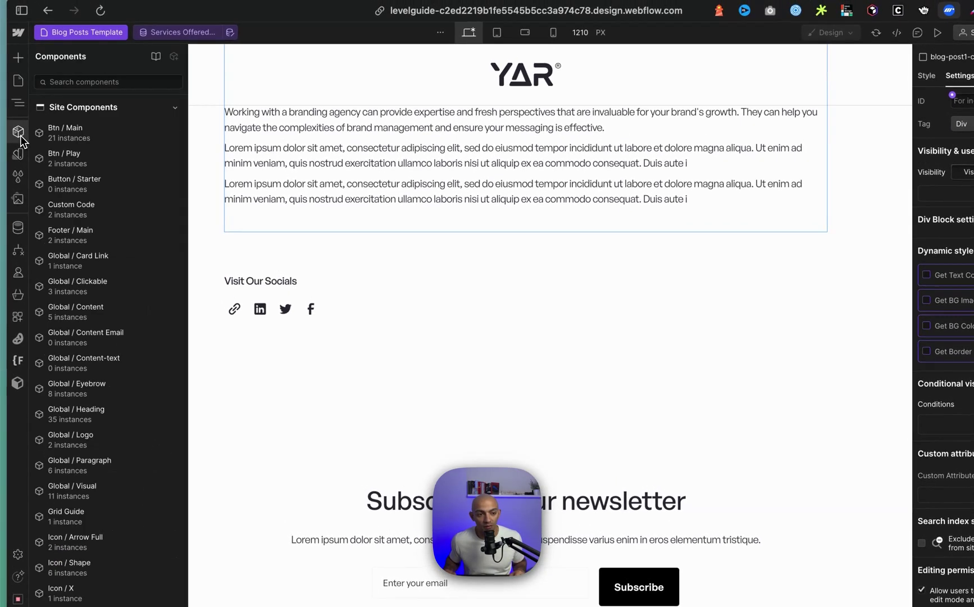
drag(95, 135, 275, 245)
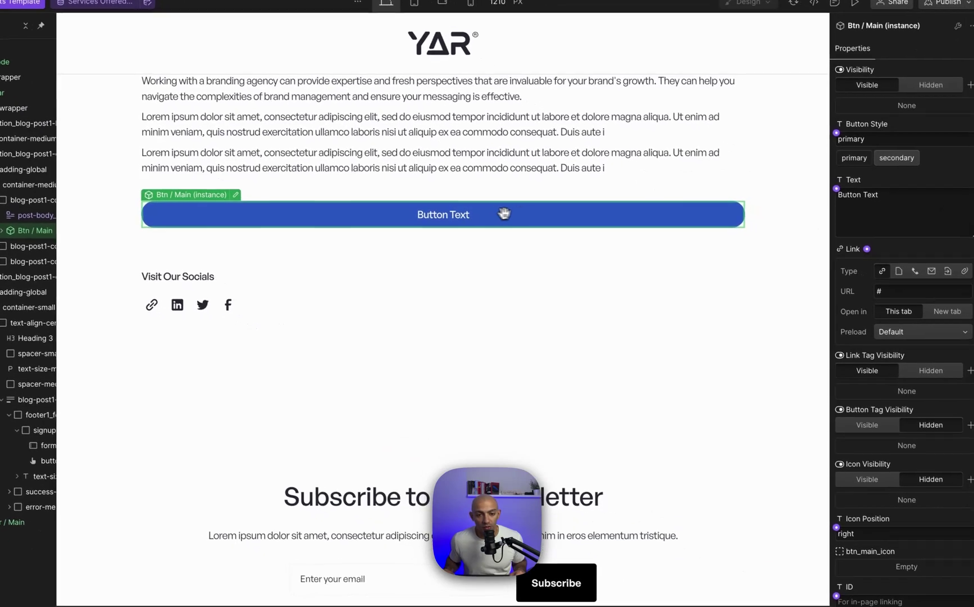
Step: Bind the button text to the post's Name field, then remove that binding
scroll(748, 215, up, 2)
click(831, 186)
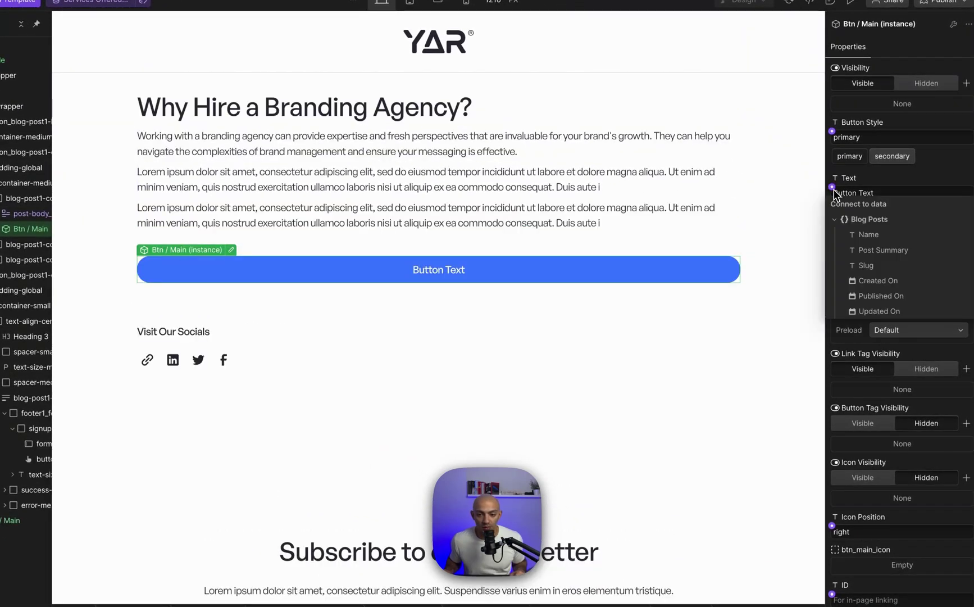
click(863, 235)
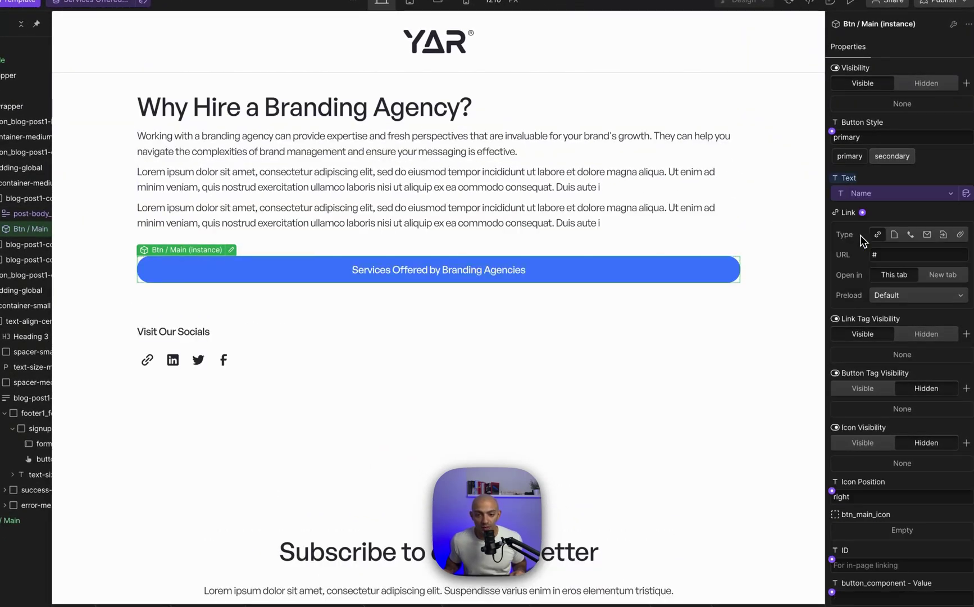
click(850, 181)
Step: Clear the 'hide' value from the button_component field and open its CMS field list
scroll(870, 294, down, 1)
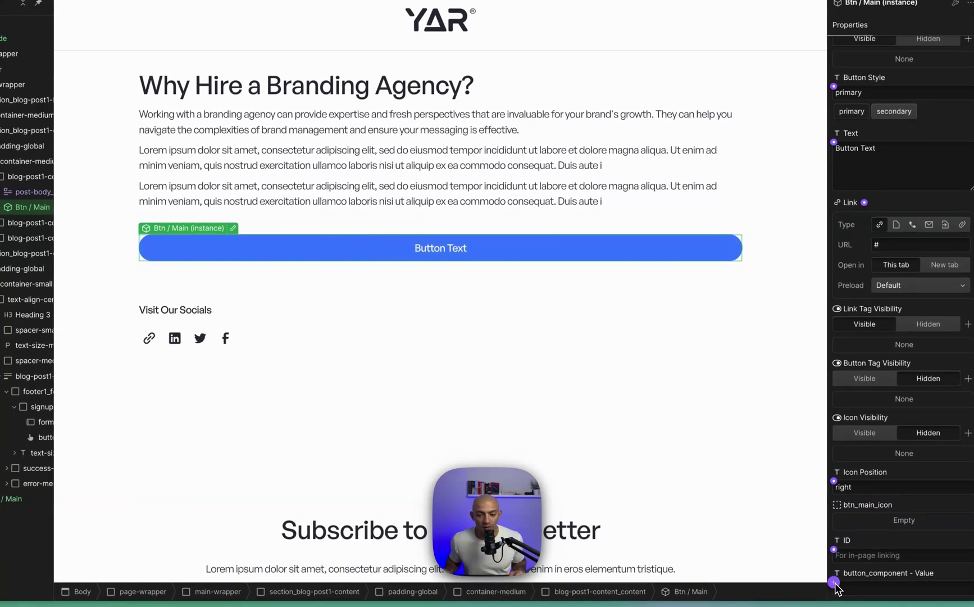
click(853, 588)
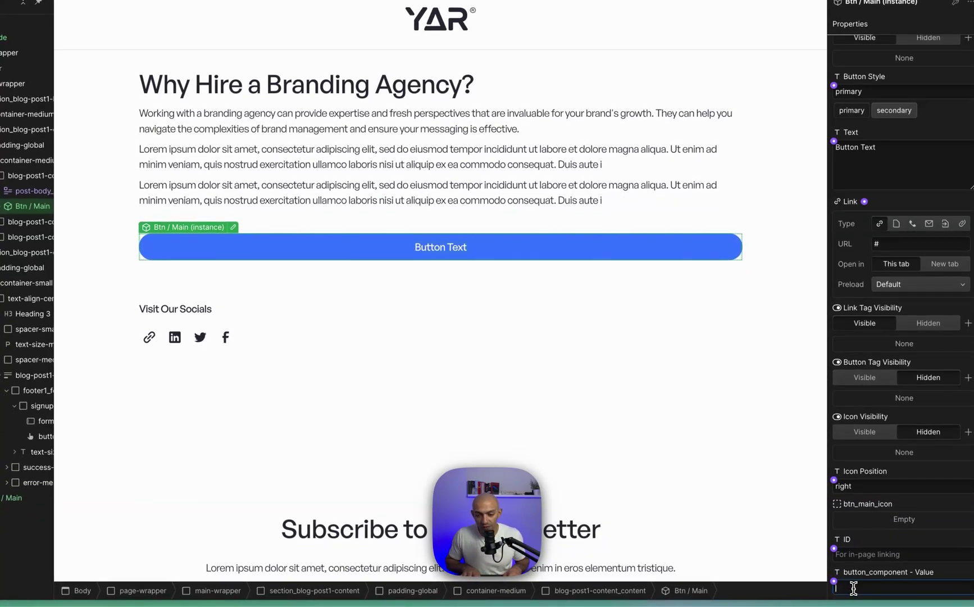
text(hidden)
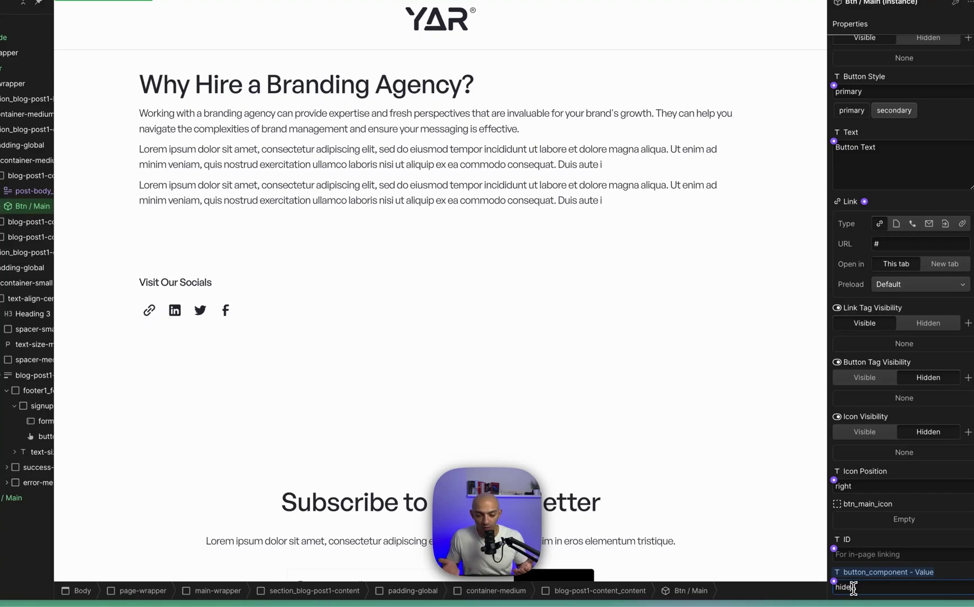
key(BackSpace)
key(BackSpace)
key(BackSpace)
key(BackSpace)
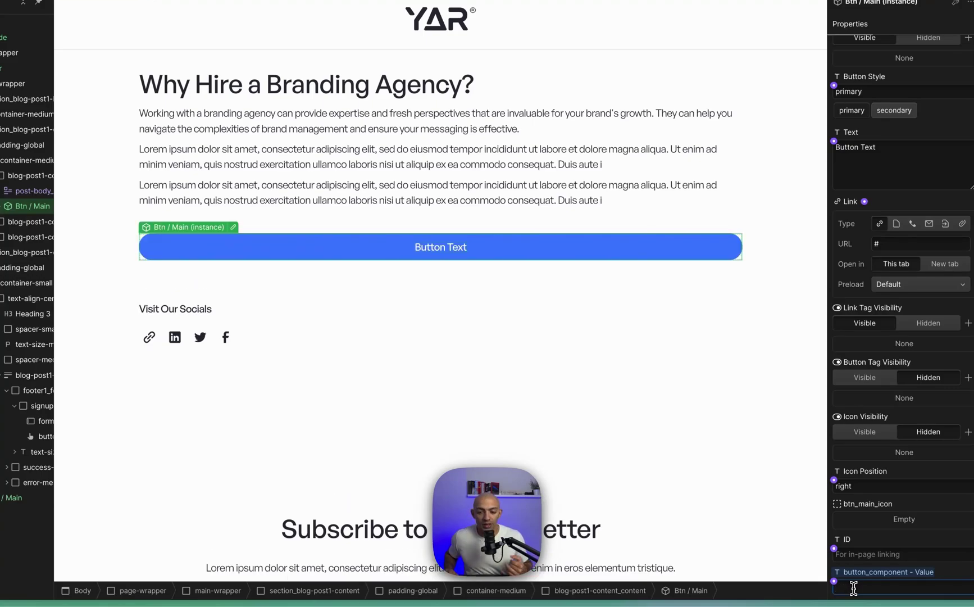
click(834, 582)
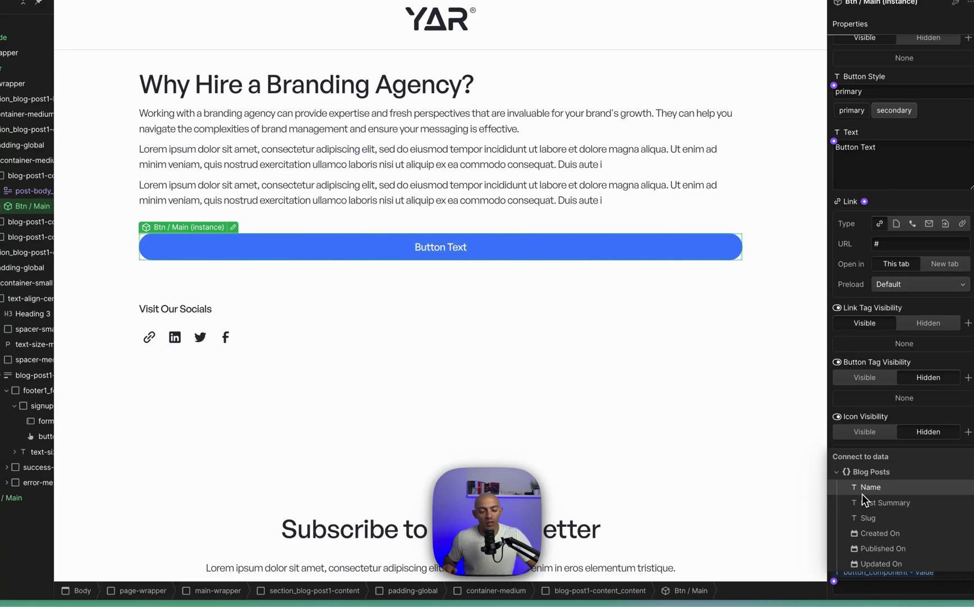
scroll(620, 357, up, 4)
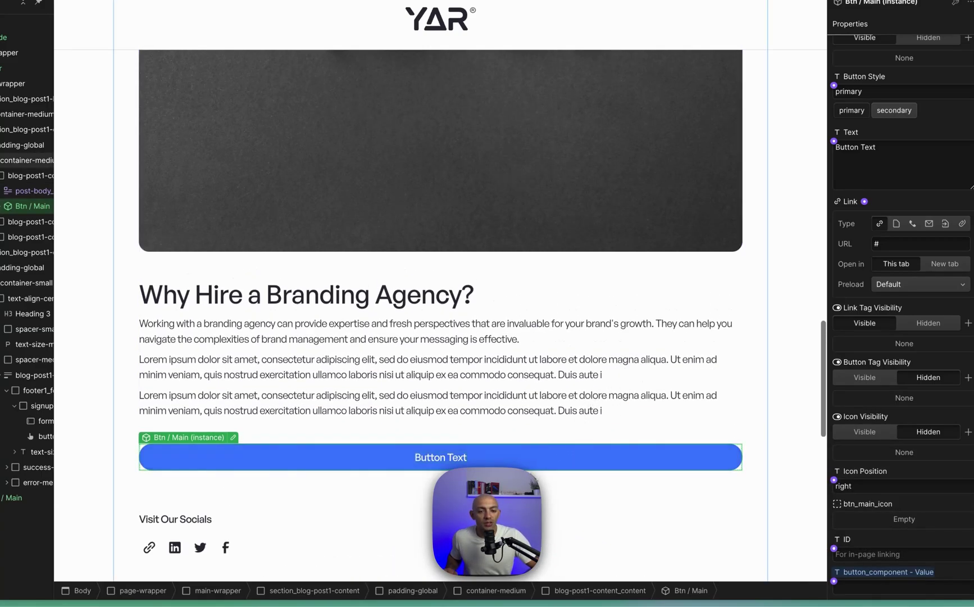
Step: Insert a blank line after the opening paragraphs in the post body rich text
click(464, 399)
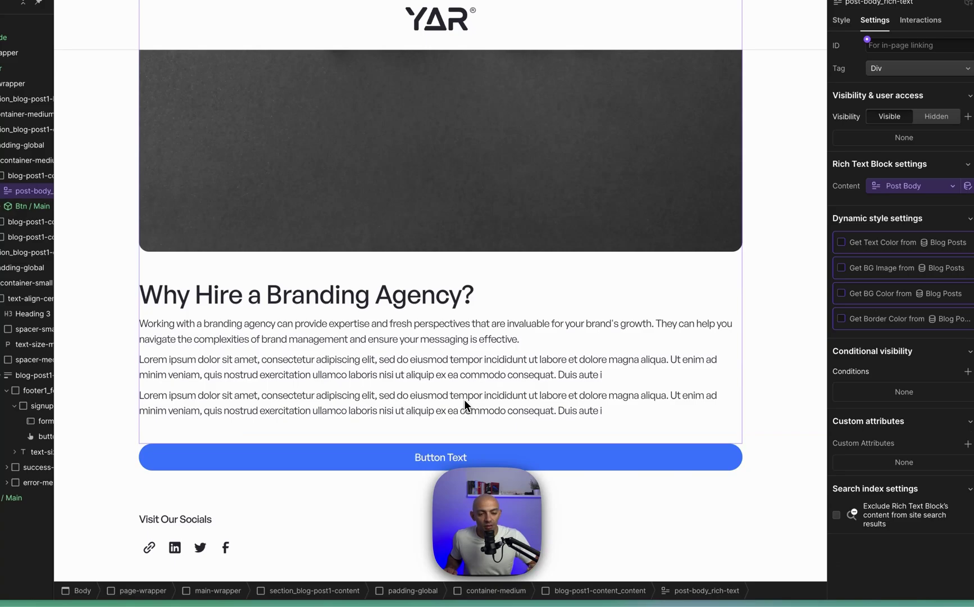
scroll(449, 379, up, 3)
scroll(449, 382, down, 2)
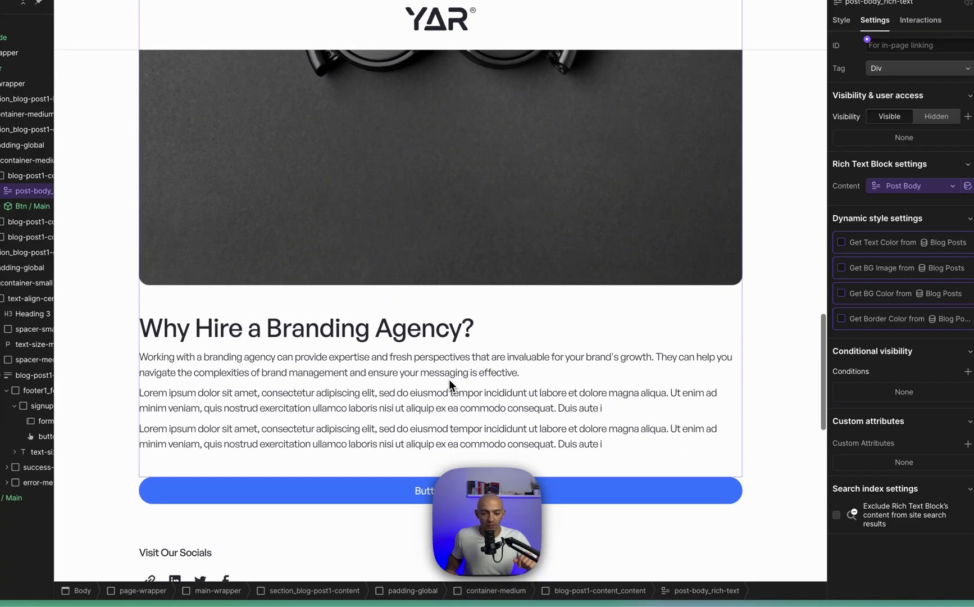
click(483, 493)
scroll(477, 410, up, 12)
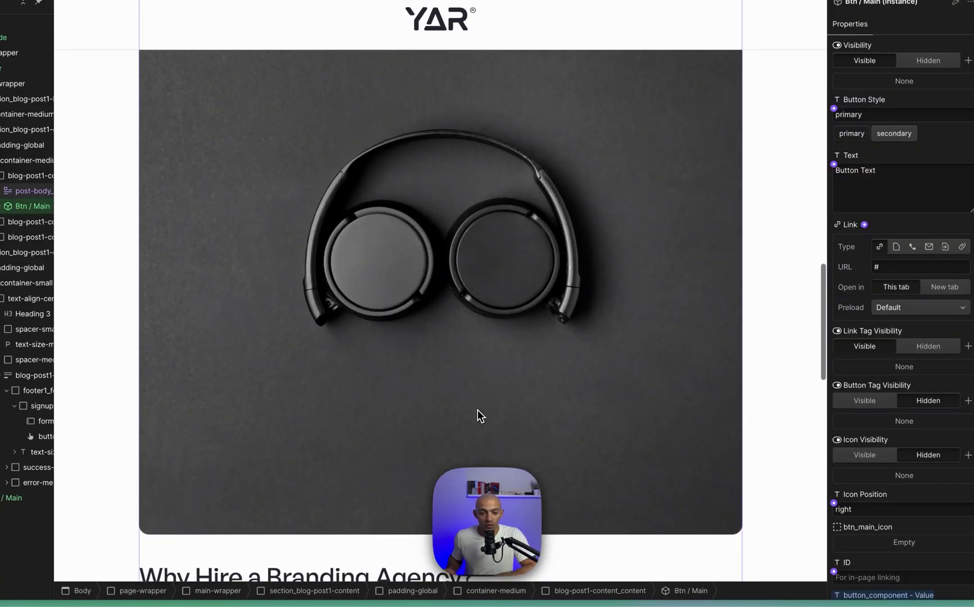
scroll(460, 447, up, 6)
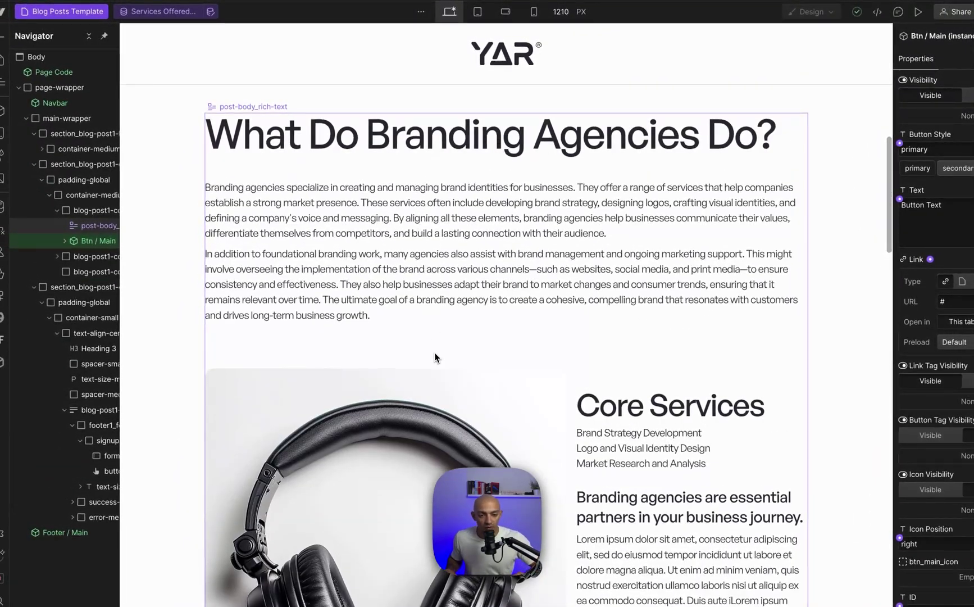
double_click(435, 352)
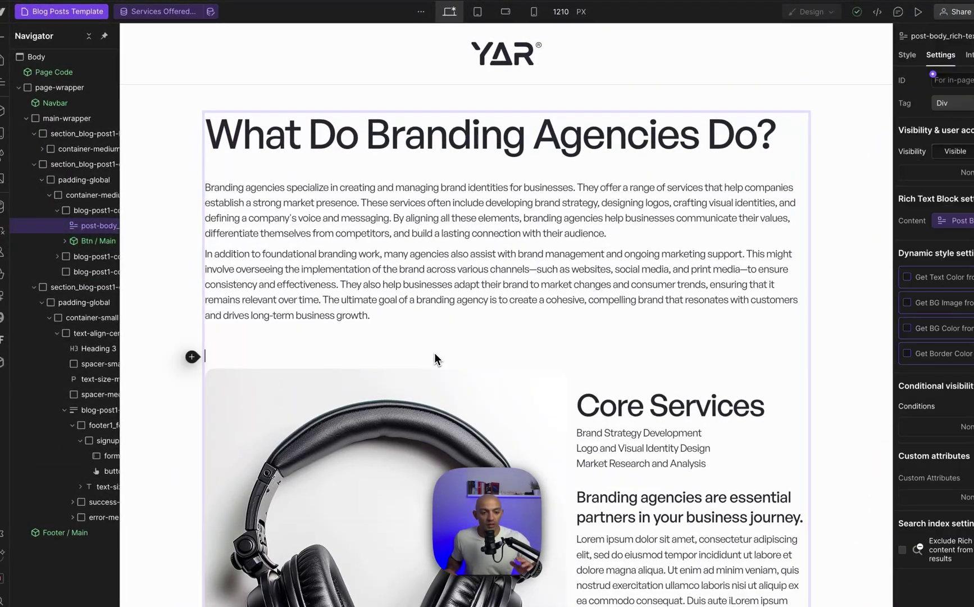
click(422, 337)
key(Return)
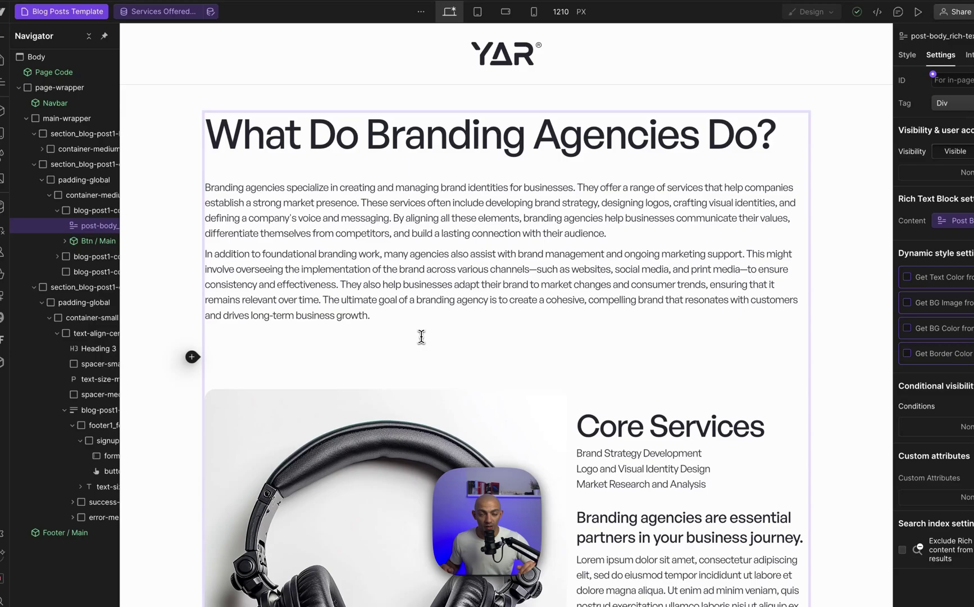
scroll(493, 350, down, 15)
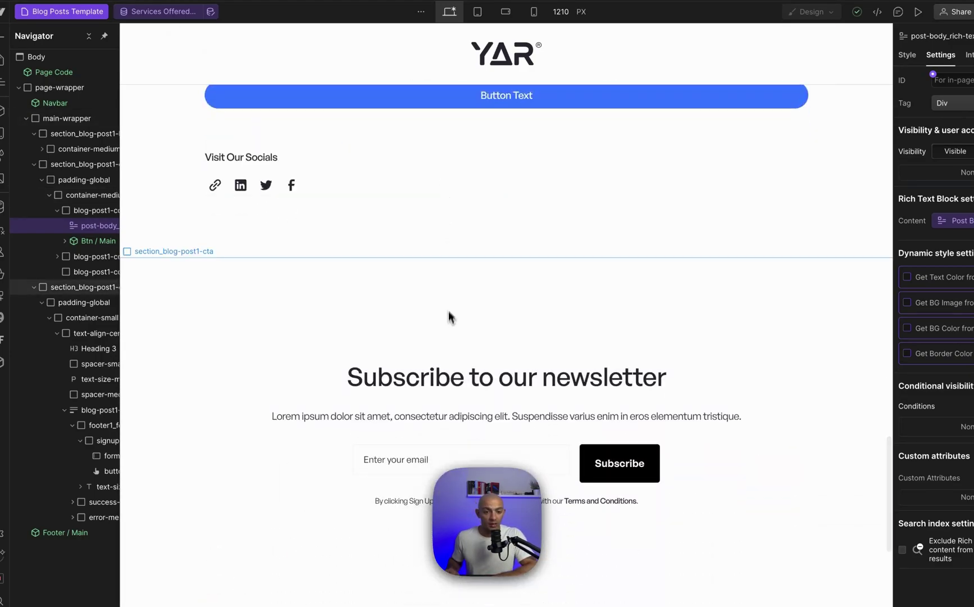
Step: Wrap the centred newsletter content block in a new Div Block
click(285, 454)
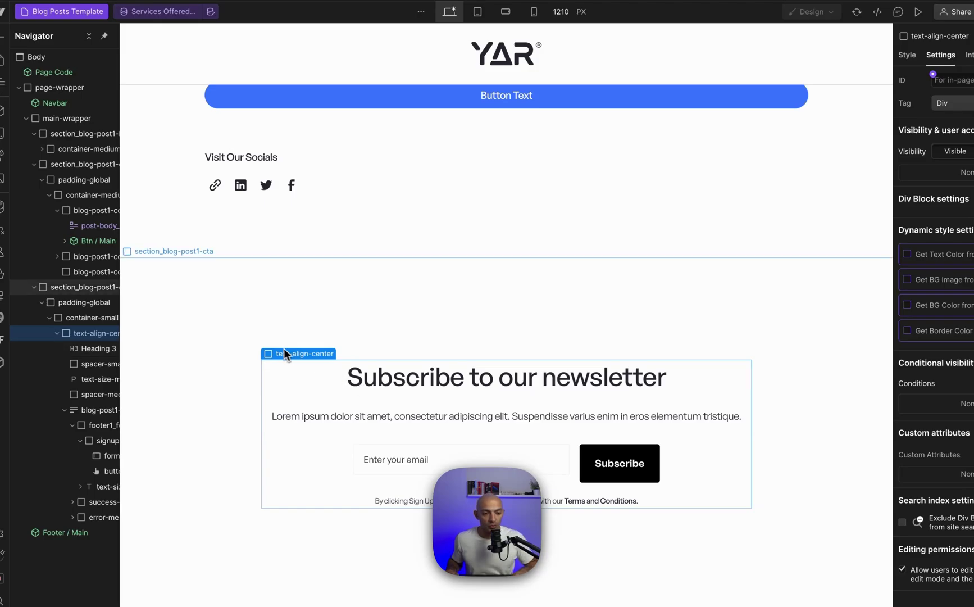
right_click(304, 354)
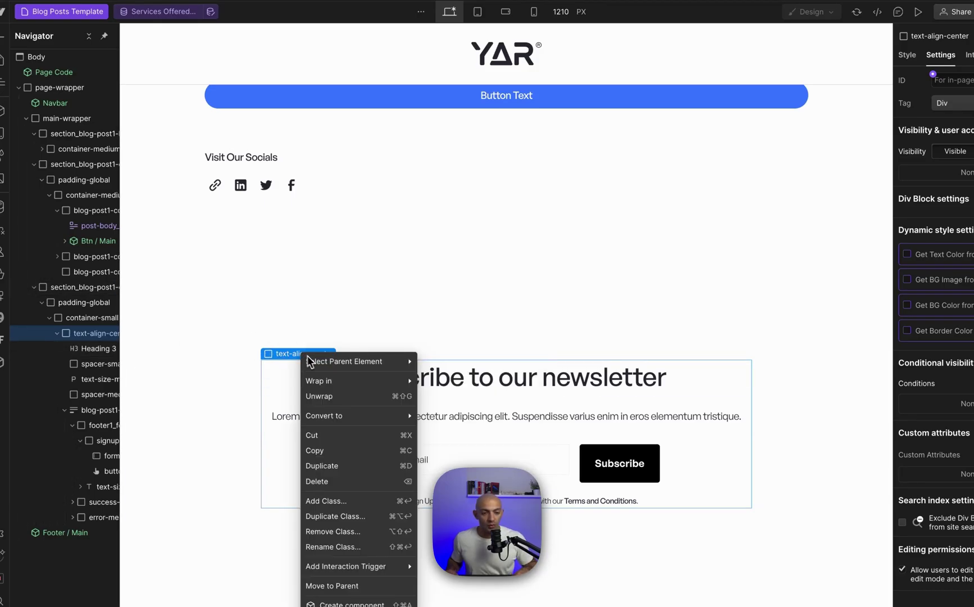
mouse_move(343, 382)
click(421, 385)
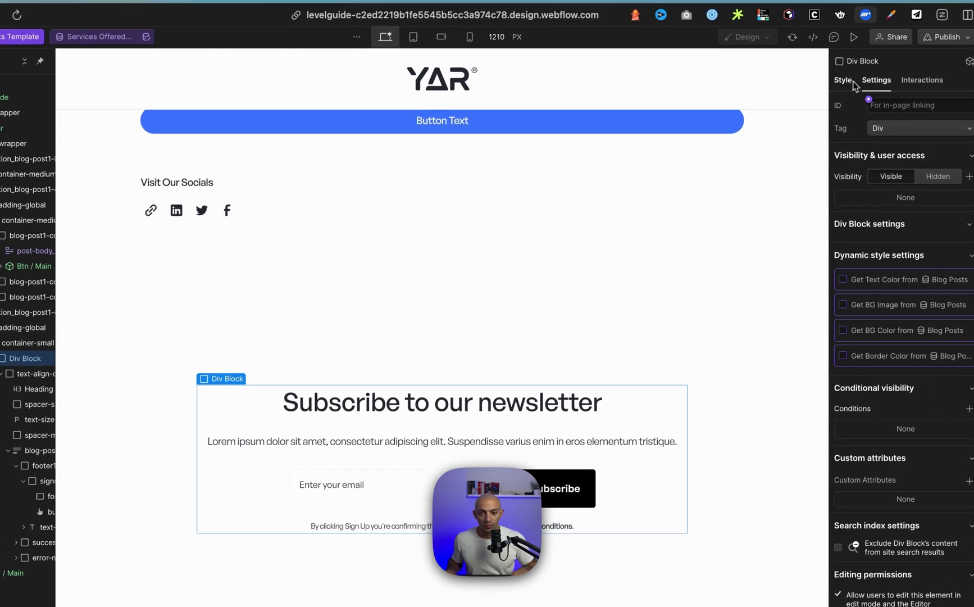
Step: Give the new div the class 'subscribe-component'
click(907, 55)
click(943, 95)
text(subscribe)
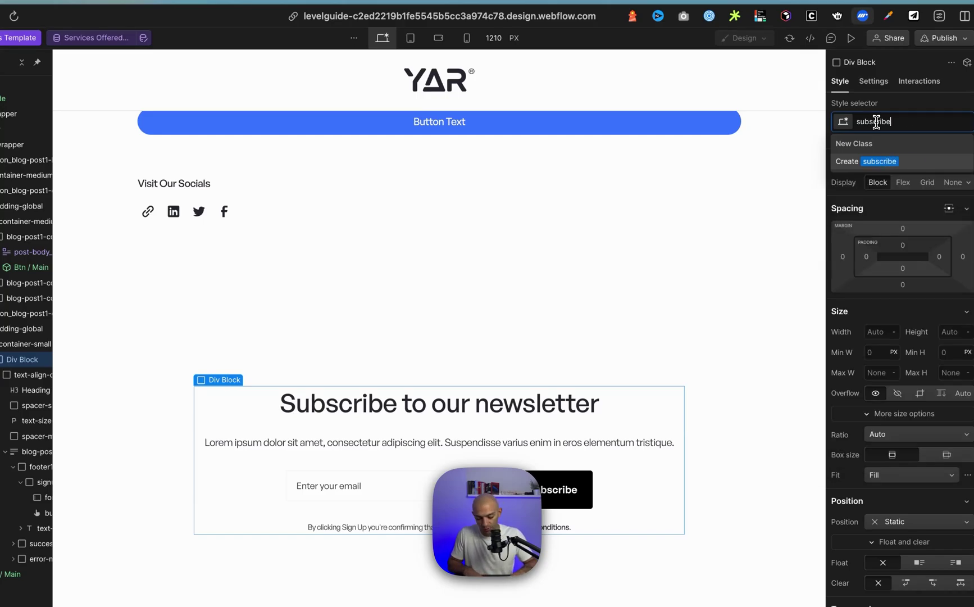
text(-component)
key(Return)
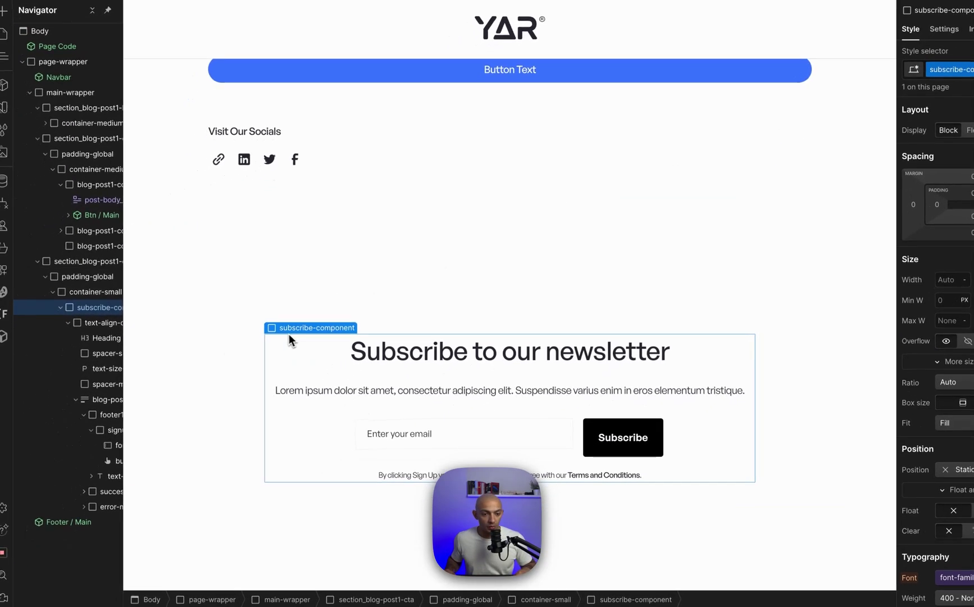
Step: Create 'Subscribe Form Component' from the subscribe-component wrapper in a new Forms group
right_click(301, 328)
click(379, 581)
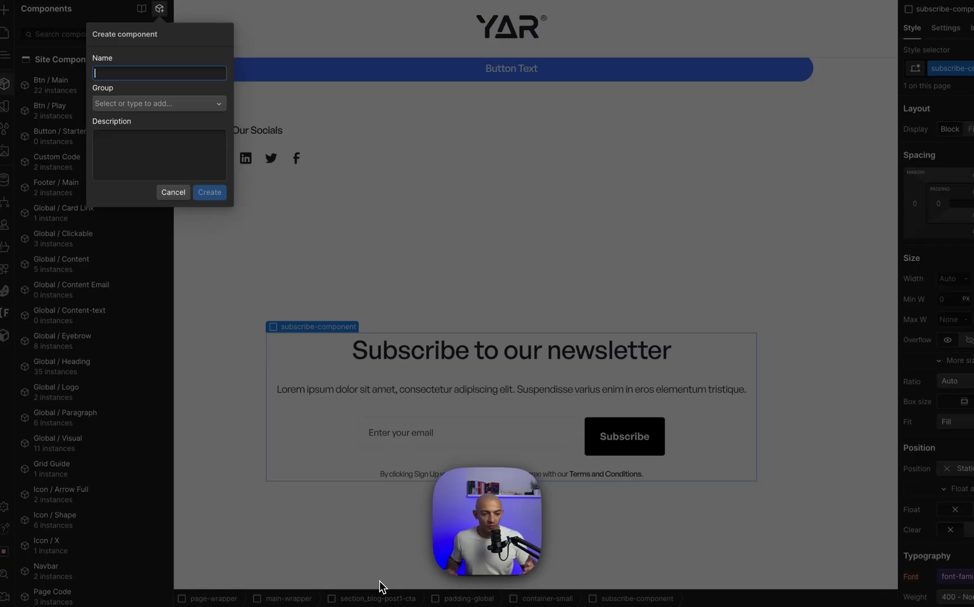
text(Subs)
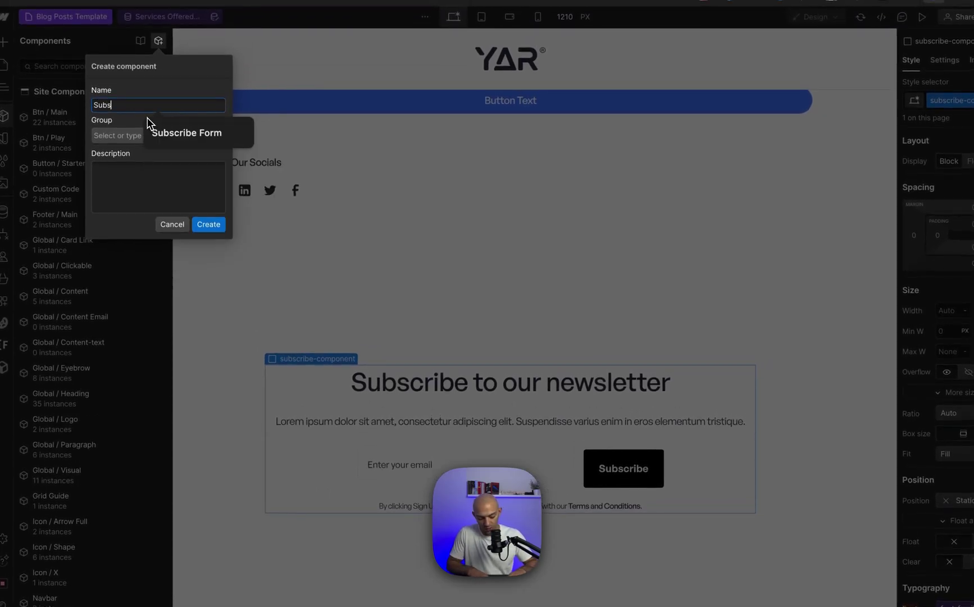
text(cribe Form Component)
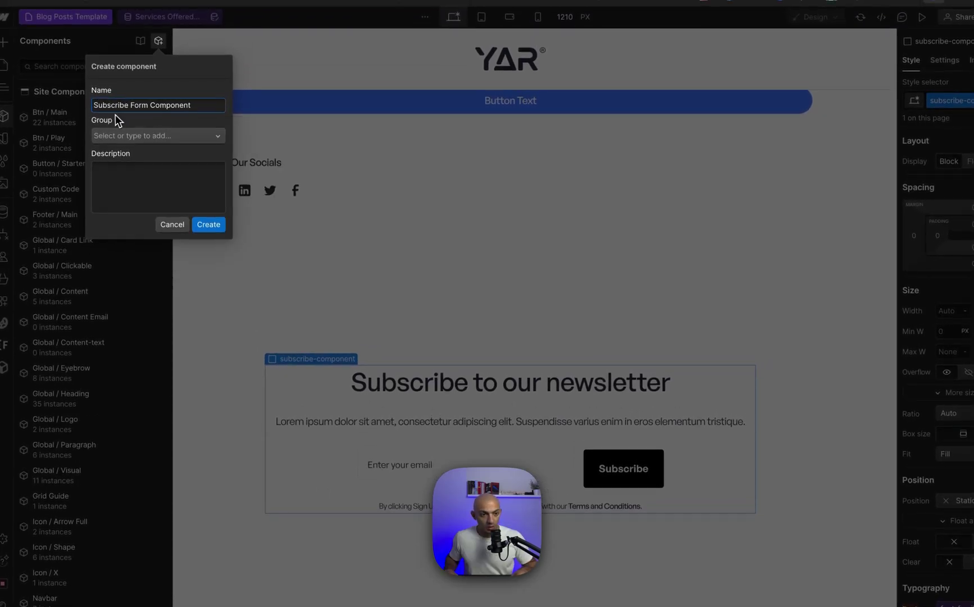
click(118, 135)
text(Forms)
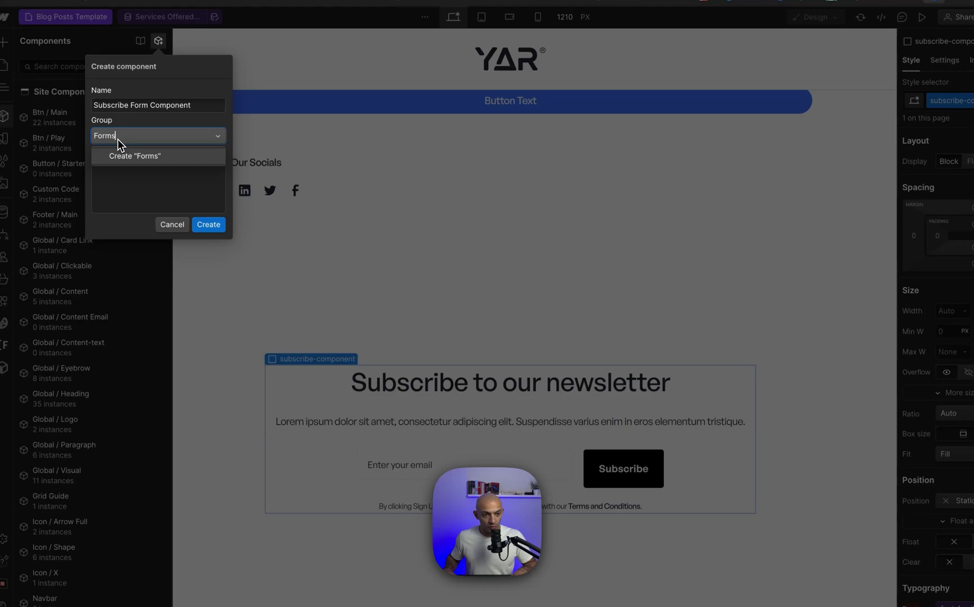
click(135, 156)
click(218, 226)
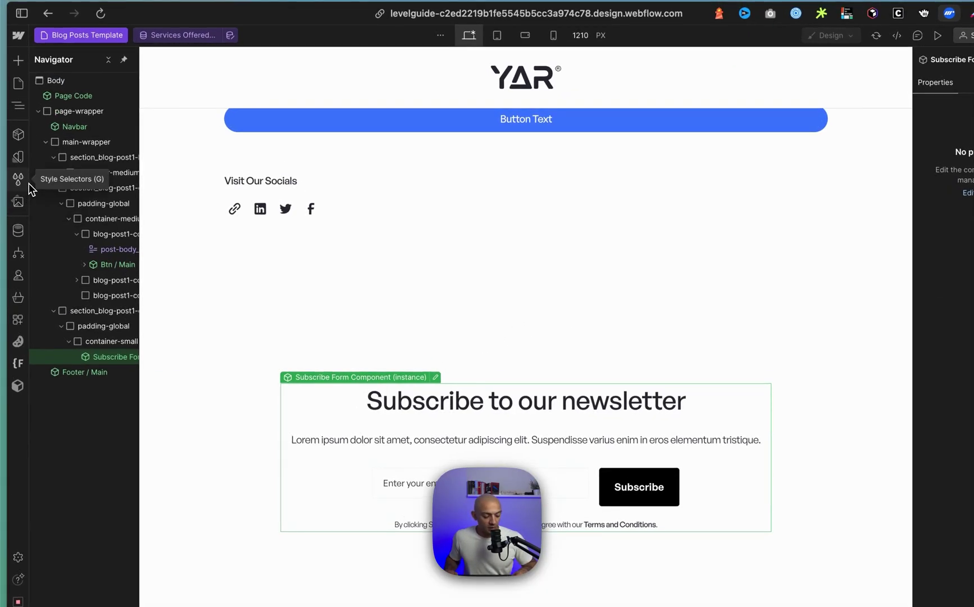
key(ctrl+Tab)
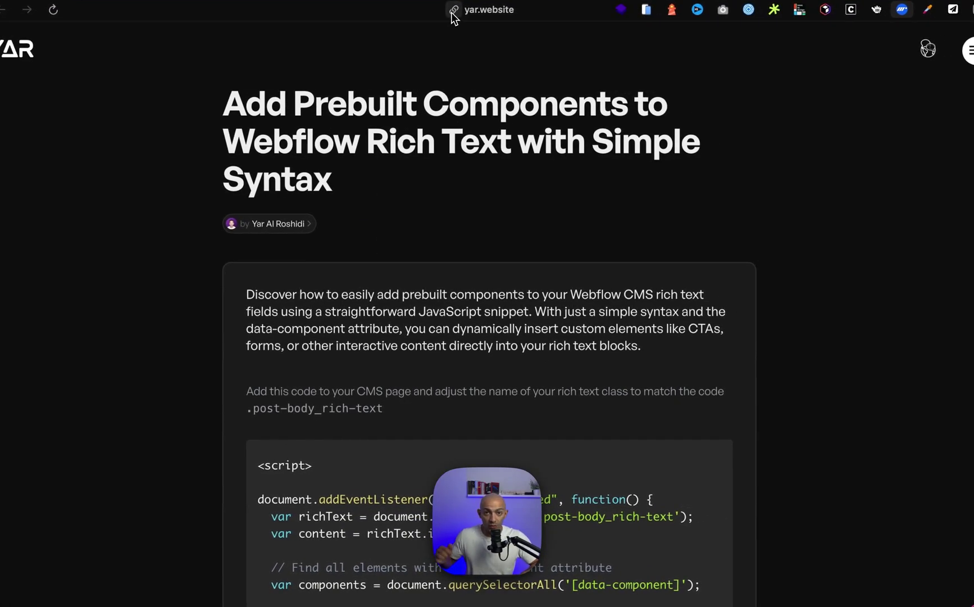
Step: Select the full component-embedding script in the yar.website article and go back to Webflow
scroll(474, 349, down, 5)
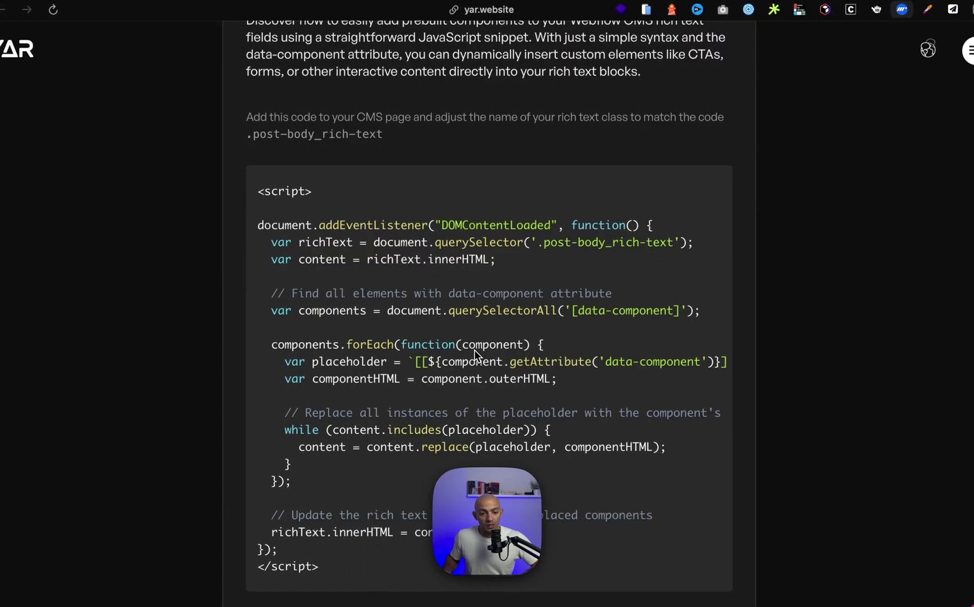
drag(330, 570, 237, 190)
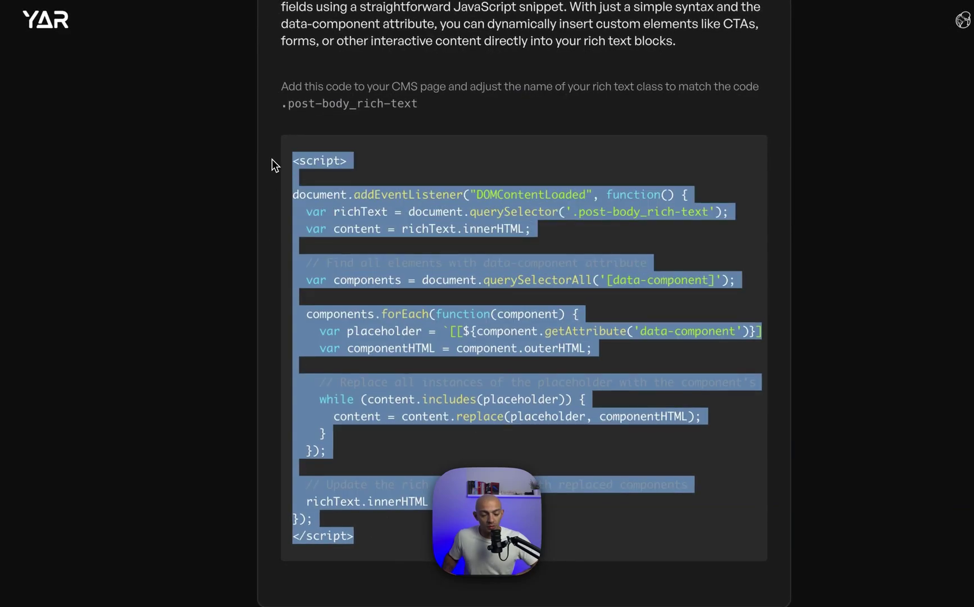
key(ctrl+Tab)
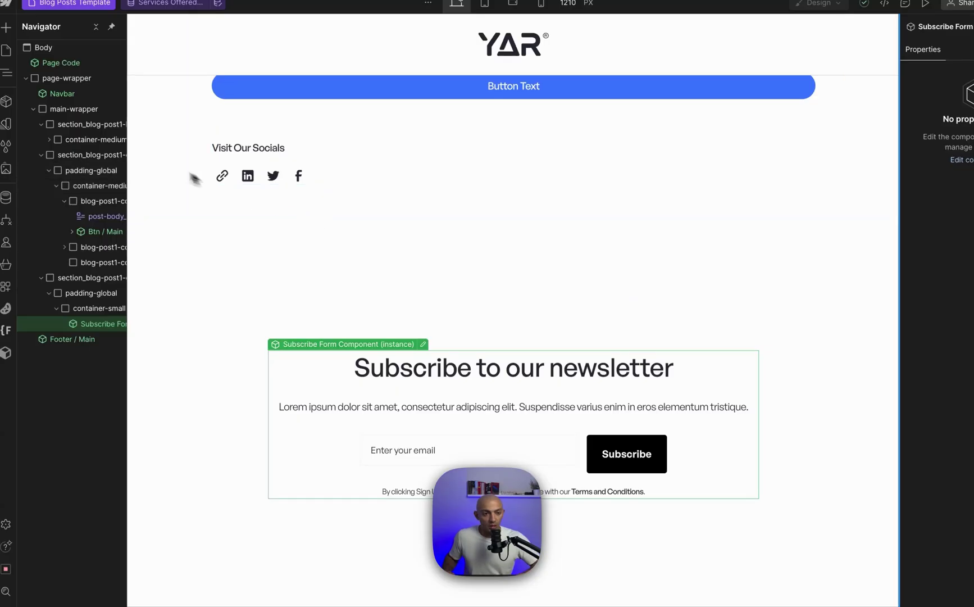
Step: Paste the script into the Blog Posts Template's Before </body> custom code field
key(p)
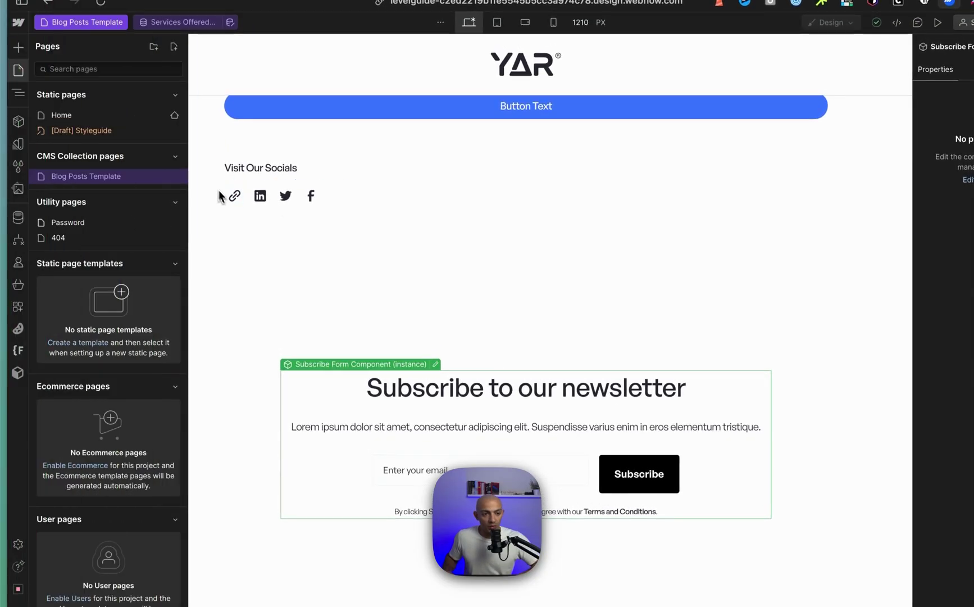
click(170, 169)
scroll(392, 338, down, 15)
click(390, 341)
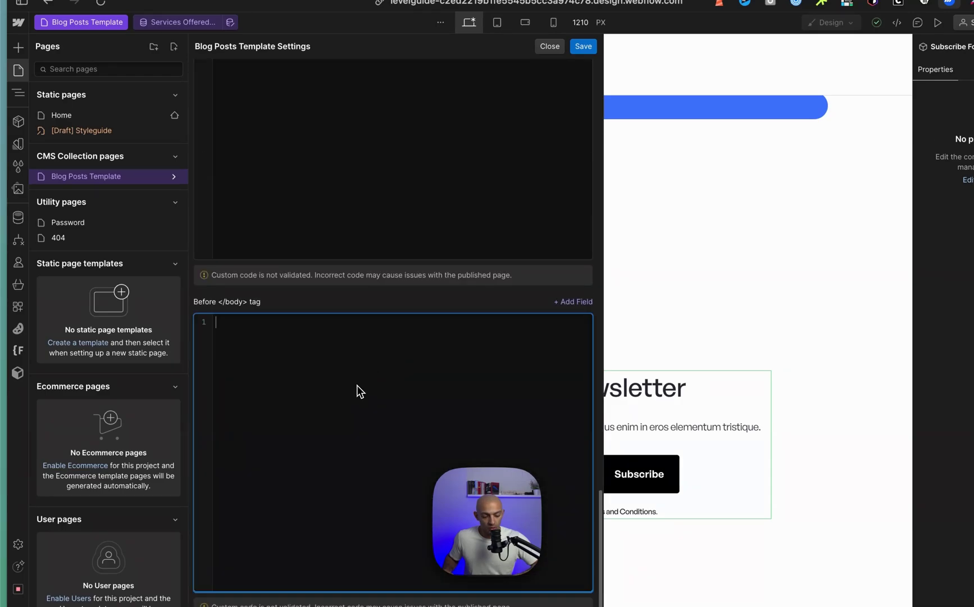
text(<script>  document.addEventListener("DOMContentLoaded", function() {   var richText = document.querySelector('.post-body_rich-text');   var content = richText.innerHTML;    // Find all elements with data-component attribute   var components = document.querySelectorAll('[data-component]');    components.forEach(function(component) {     var placeholder = `[[${component.getAttribute('data-component')}]]`; // Match the placeholder format     var componentHTML = component.outerHTML;      // Replace all instances of the placeholder with the component HTML     while (content.includes(placeholder)) {       content = content.replace(placeholder, componentHTML);     }   });    // Update the rich text content with replaced components   richText.innerHTML = content; }); </script>)
Step: Review the script's post-body_rich-text, richText and [data-component] parts, then save the template
scroll(344, 358, up, 1)
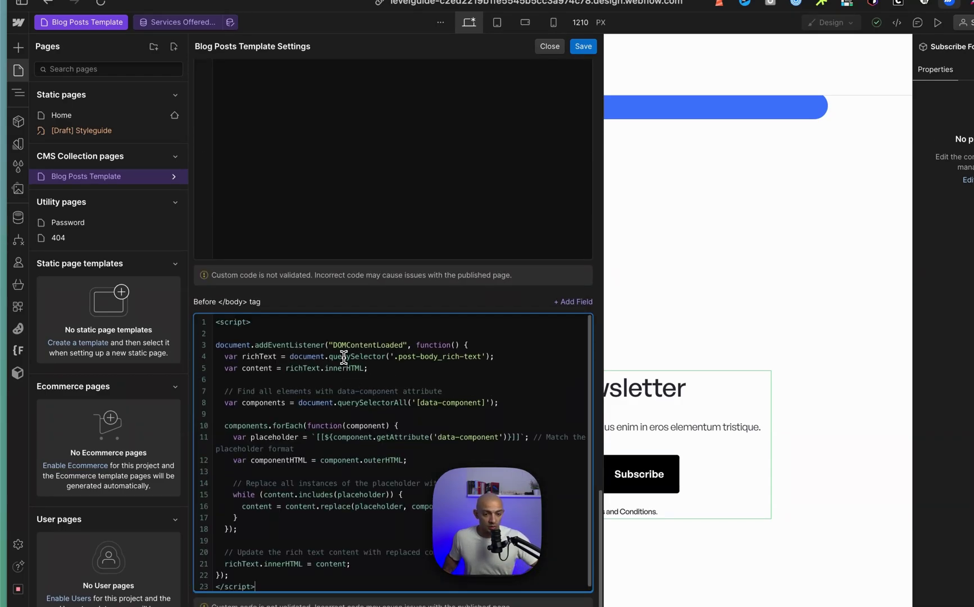
triple_click(293, 344)
click(327, 360)
drag(480, 356, 411, 355)
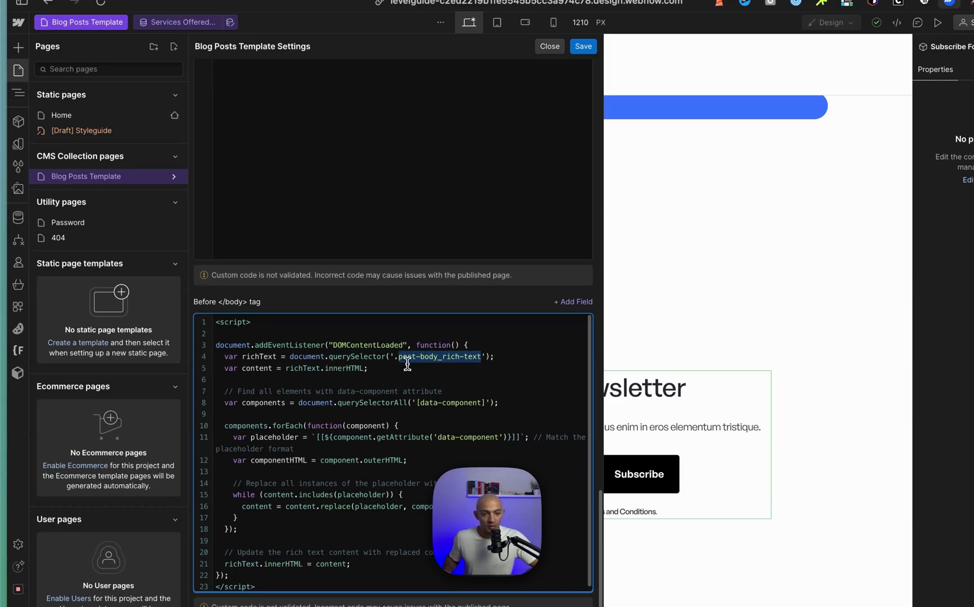
click(304, 375)
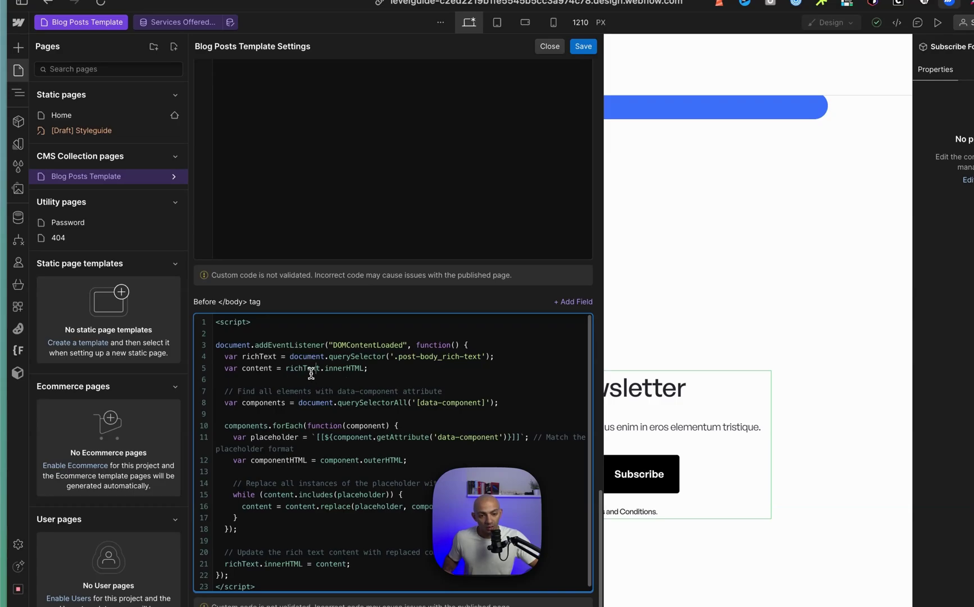
double_click(314, 369)
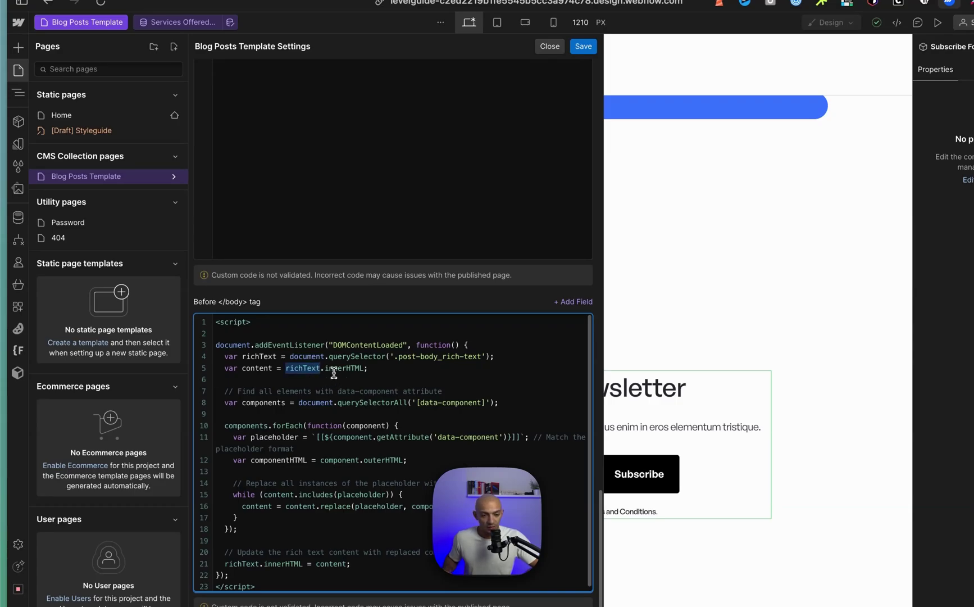
drag(484, 402, 420, 403)
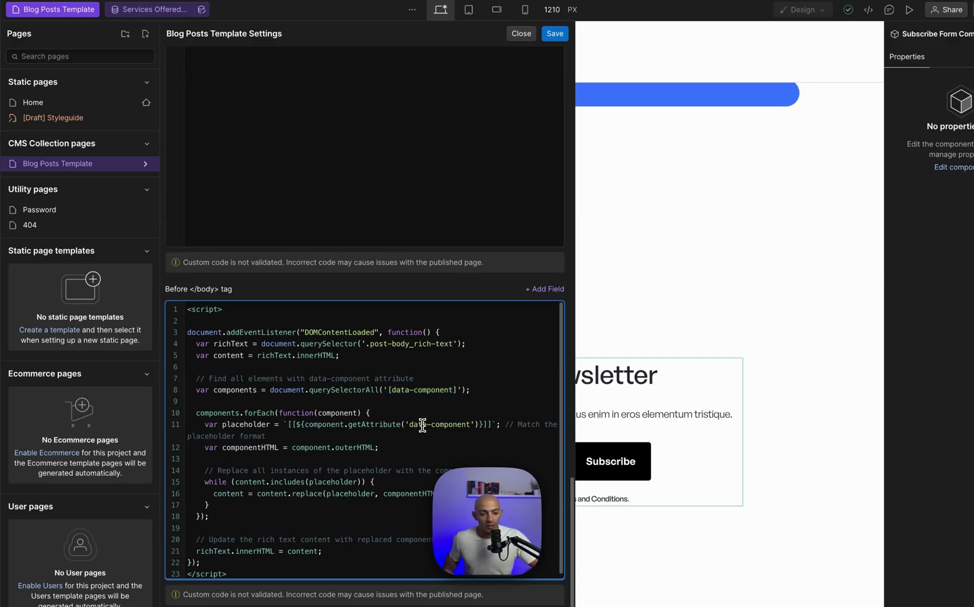
drag(294, 424, 480, 424)
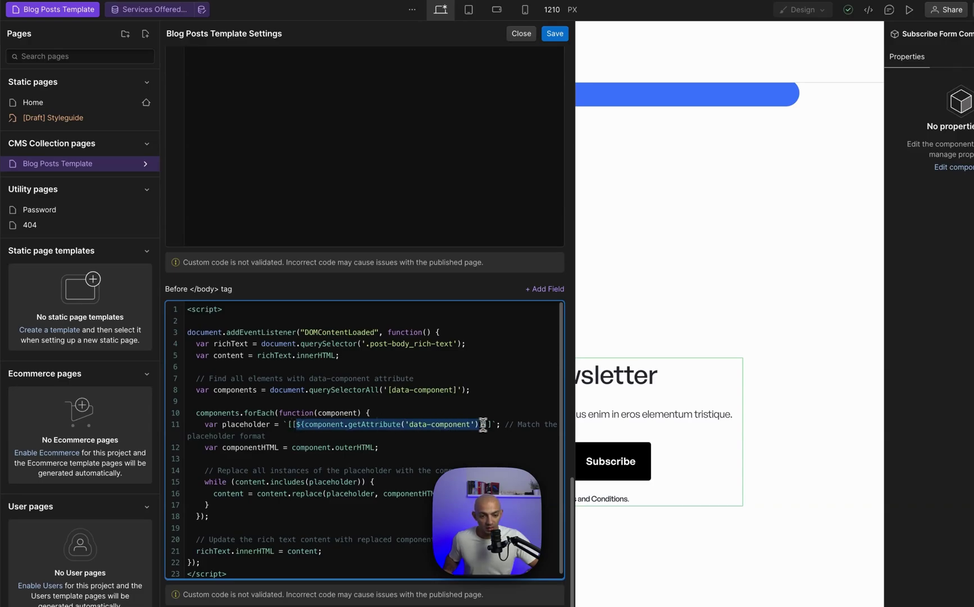
click(488, 424)
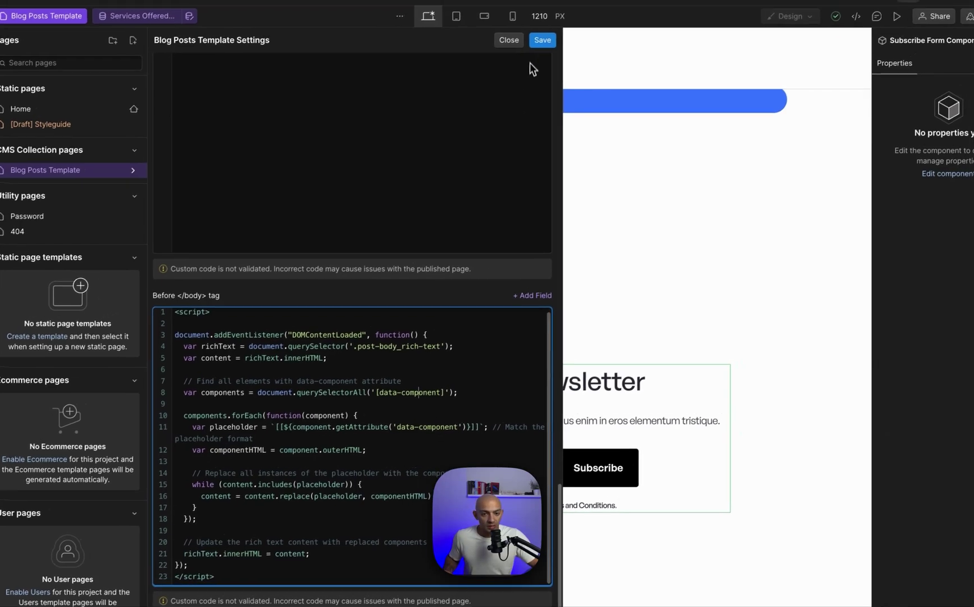
click(555, 33)
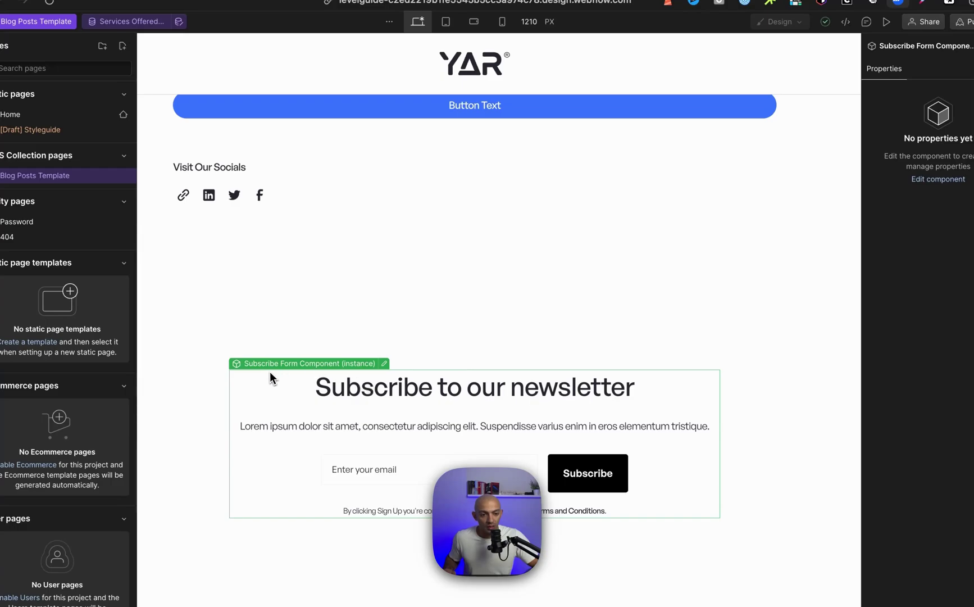
Step: Add a data-component custom attribute to the Subscribe Form Component, to be given the value cta
double_click(255, 393)
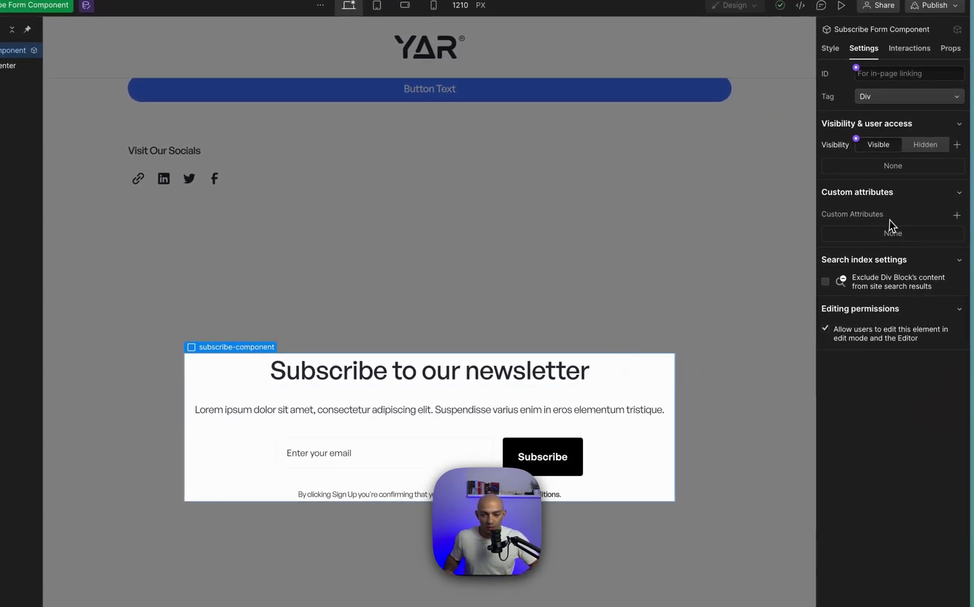
click(955, 221)
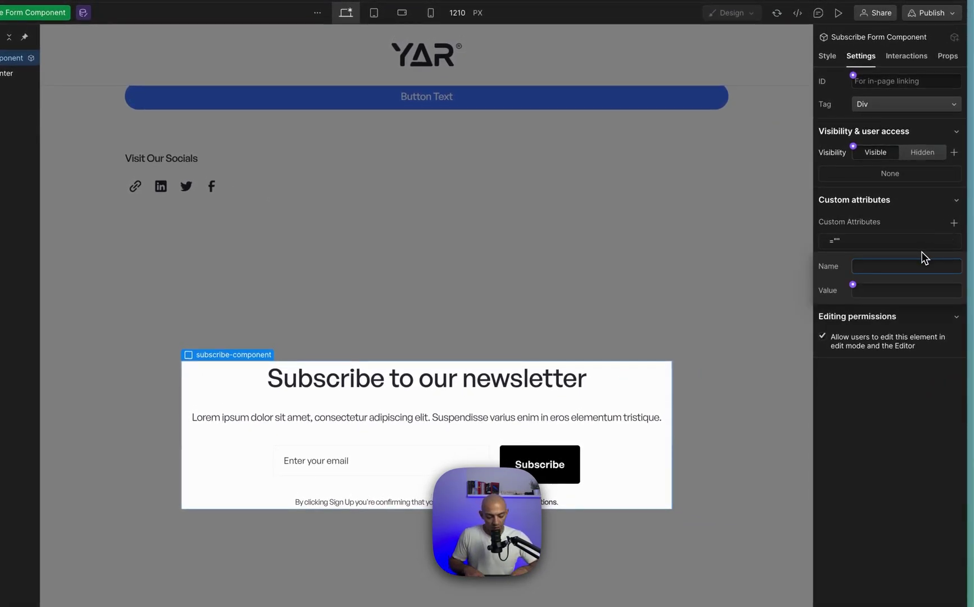
text(data-component)
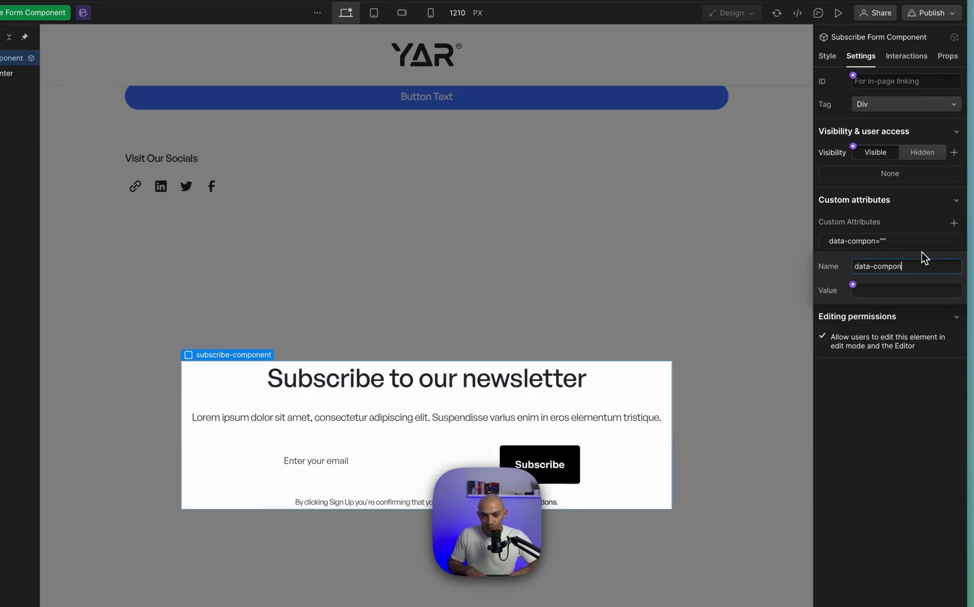
key(Tab)
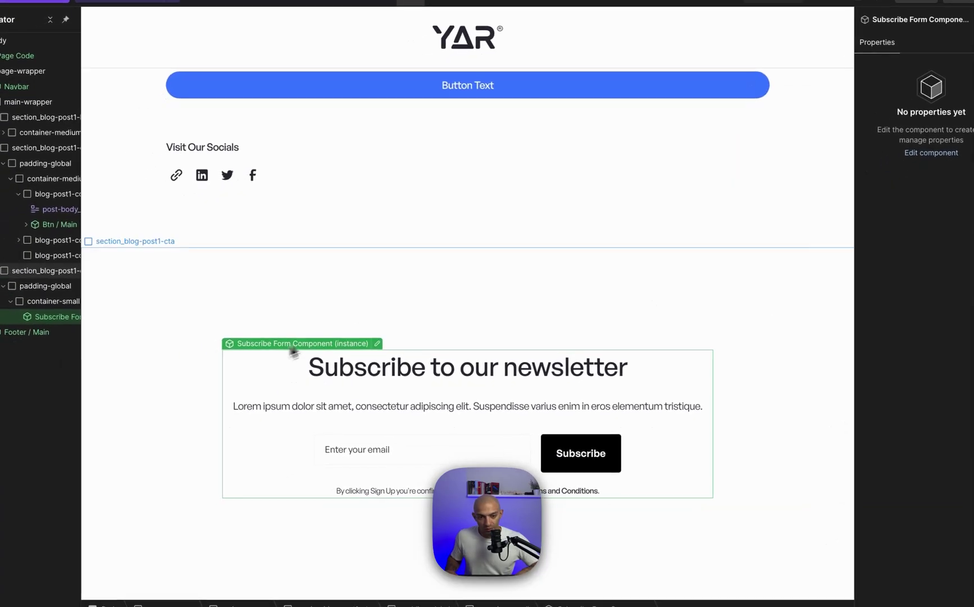
Step: Scroll to the post body and start editing its rich text below the second paragraph
scroll(586, 257, up, 10)
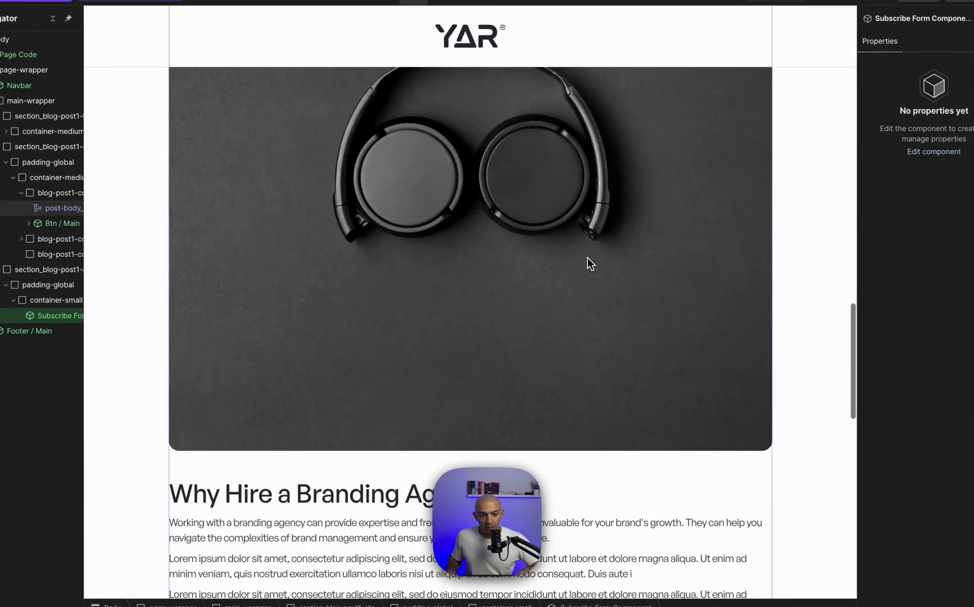
scroll(520, 224, up, 5)
scroll(506, 308, up, 8)
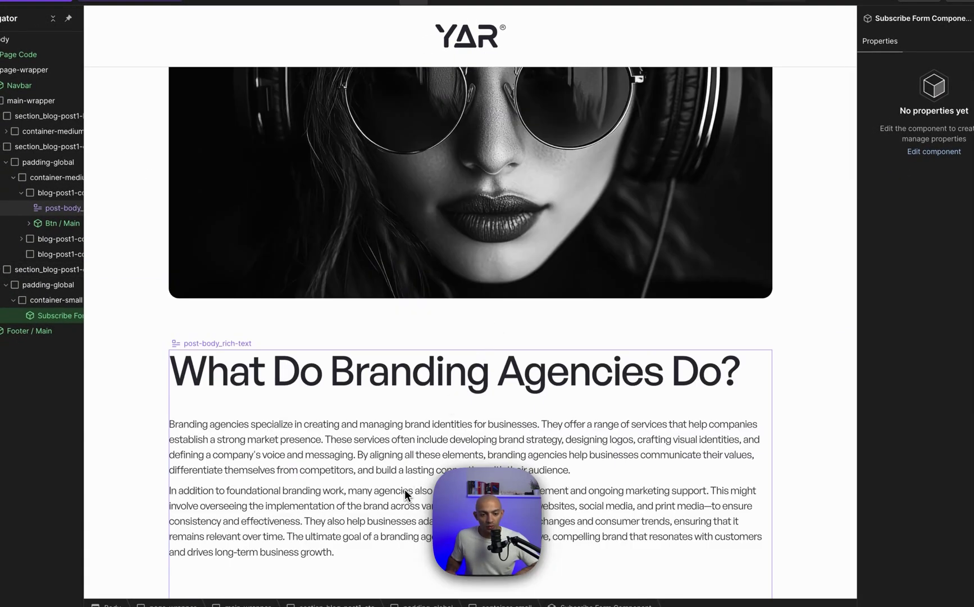
scroll(403, 489, down, 2)
double_click(378, 460)
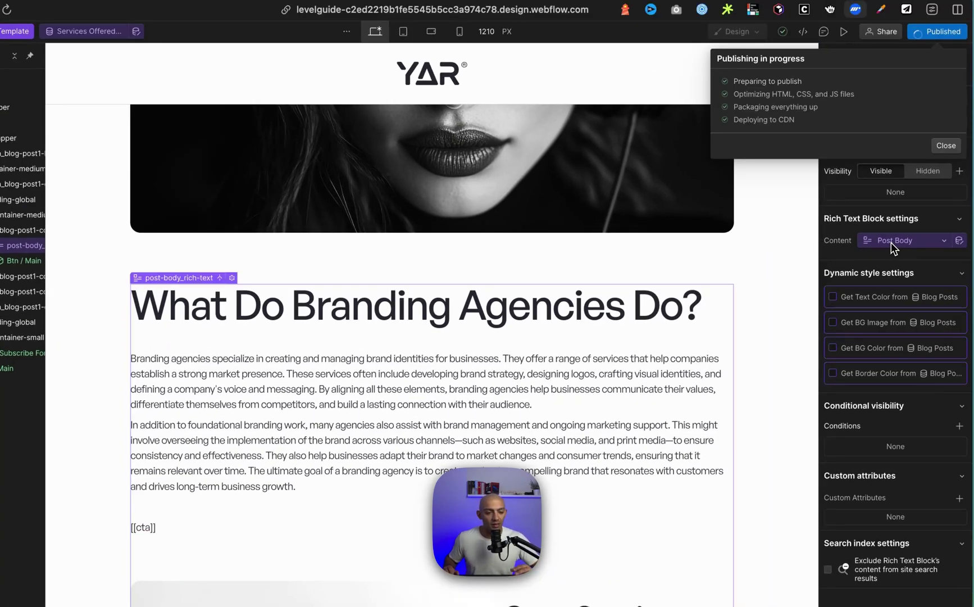
Step: Open the published staging site and scroll to the newsletter form inside the article
click(874, 91)
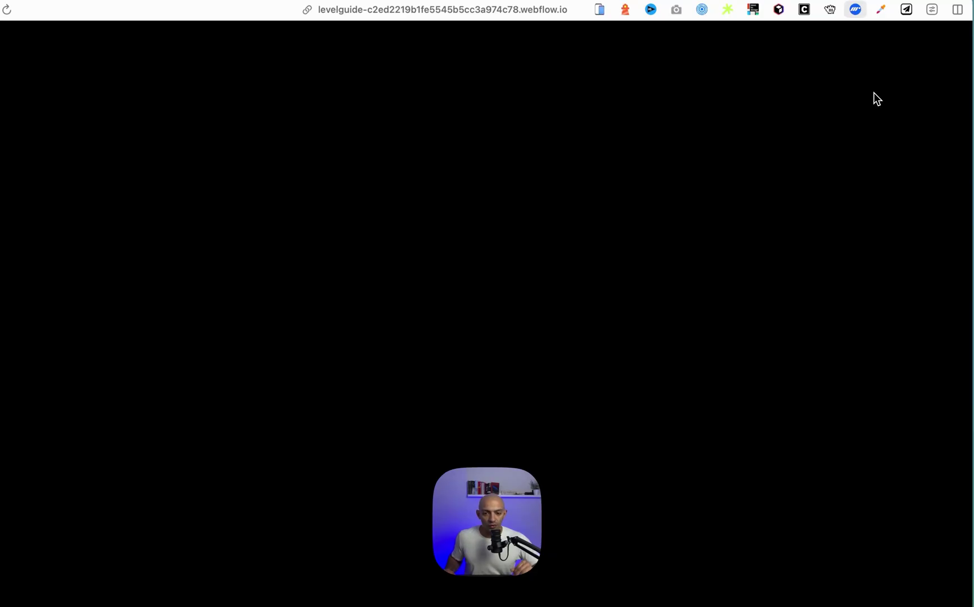
scroll(615, 352, down, 15)
scroll(609, 353, up, 5)
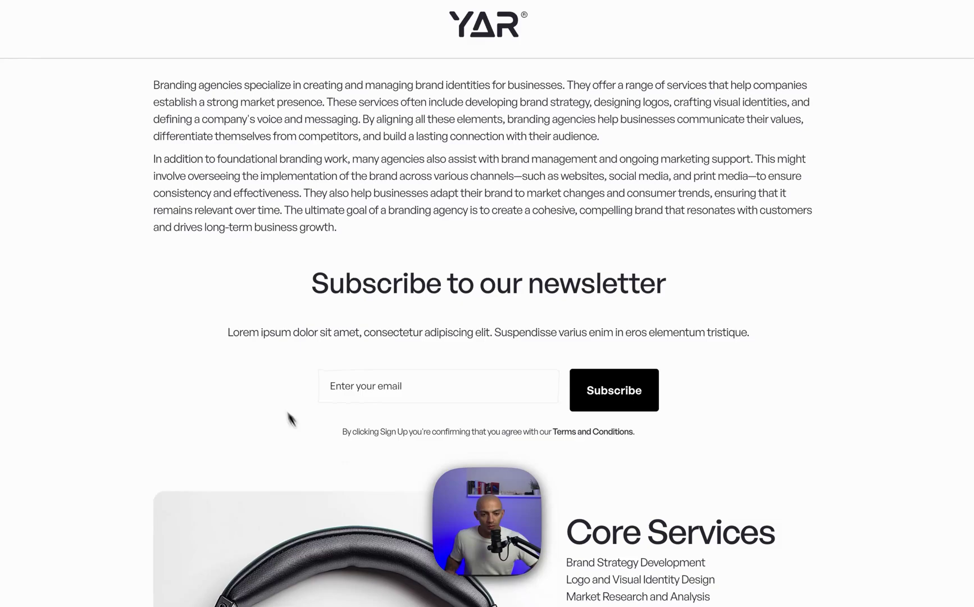
scroll(579, 434, down, 1)
Step: Submit the newsletter form with 'ds' as the email and dismiss the validation message
click(452, 354)
text(dssd)
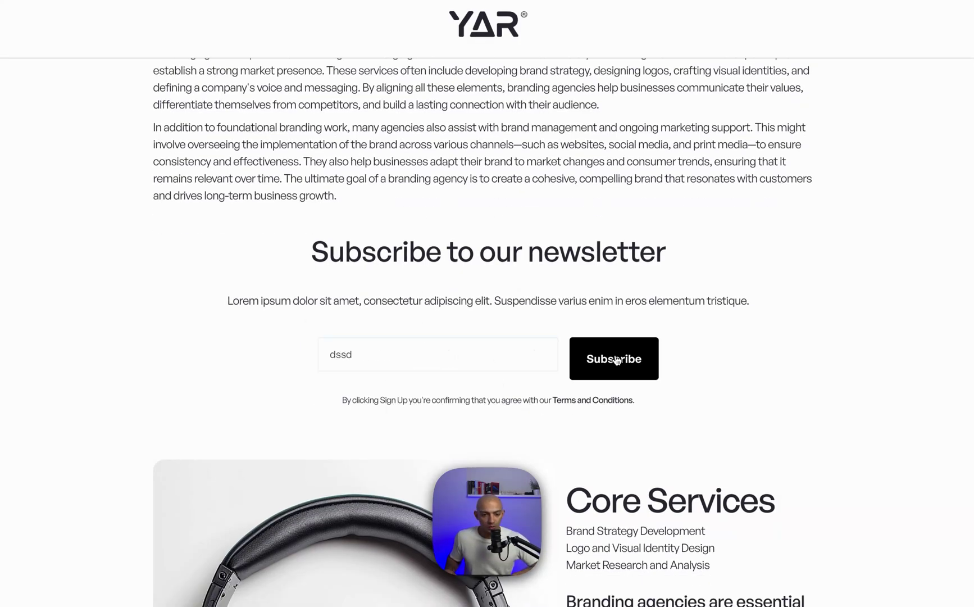
click(616, 360)
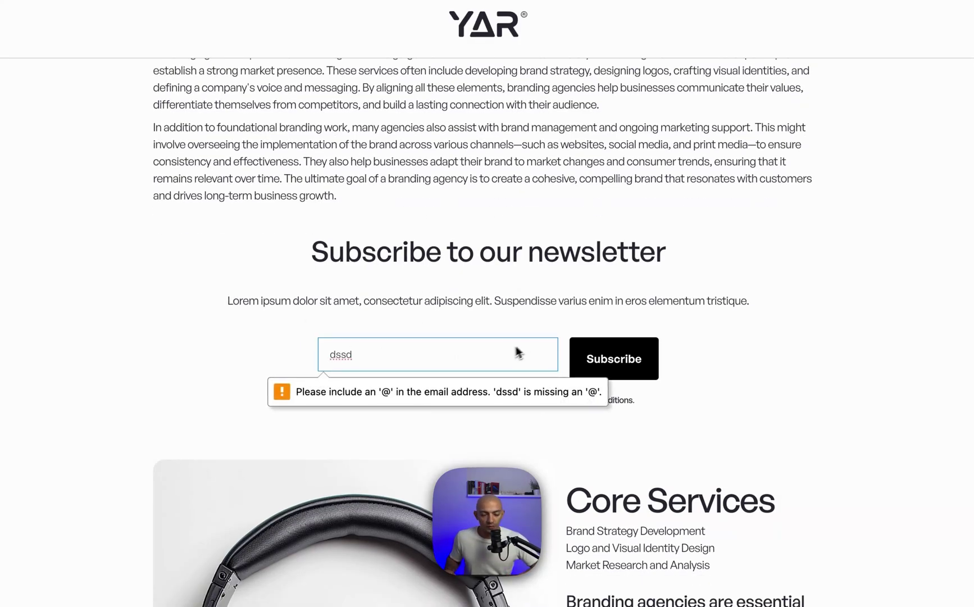
click(566, 336)
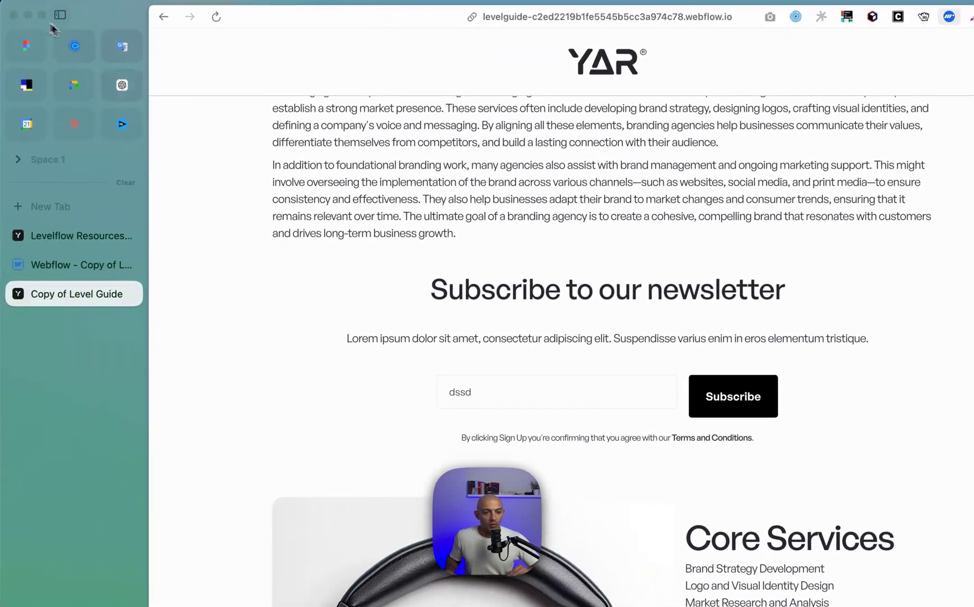
Step: Return to the Webflow designer, close the publish panel, and scroll to the newsletter section
click(107, 264)
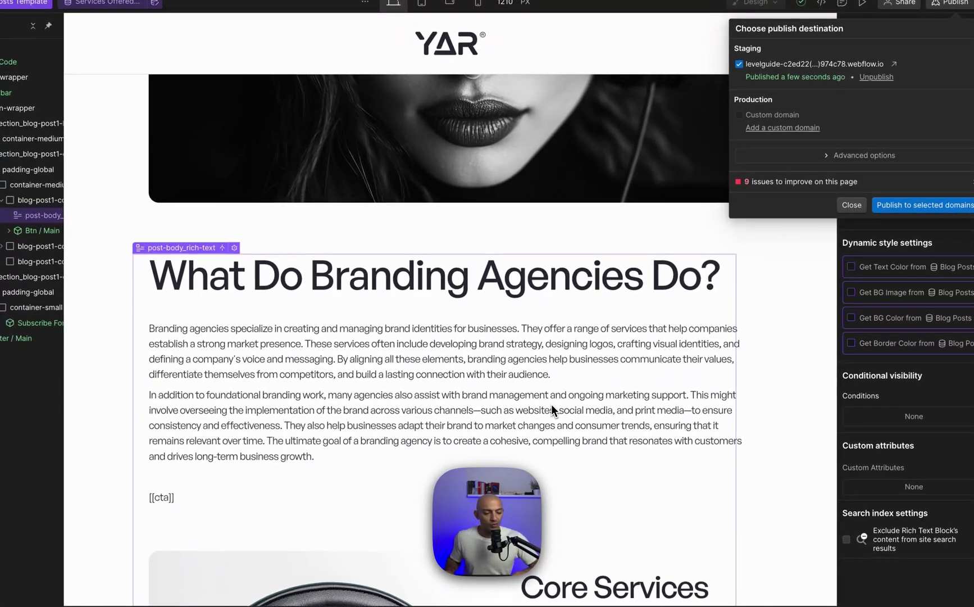
click(758, 384)
scroll(759, 384, down, 15)
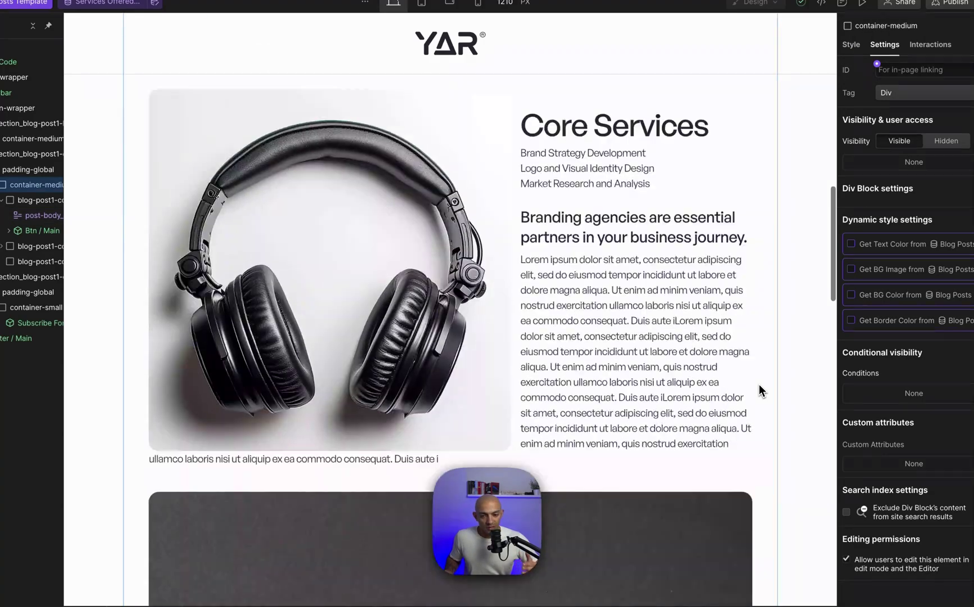
scroll(759, 384, down, 2)
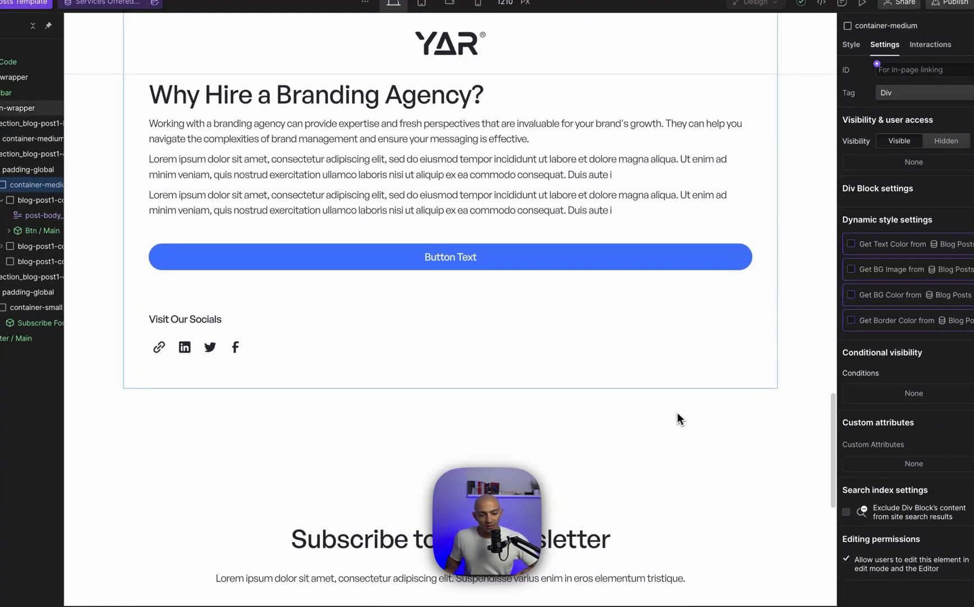
scroll(671, 421, down, 4)
Step: Select the container-small that holds the newsletter form
click(649, 421)
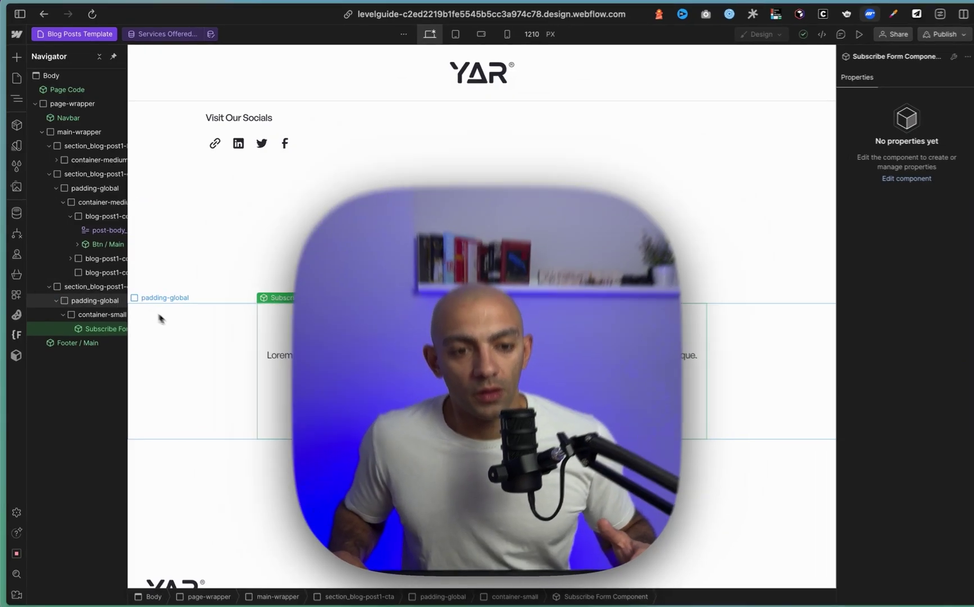
click(212, 281)
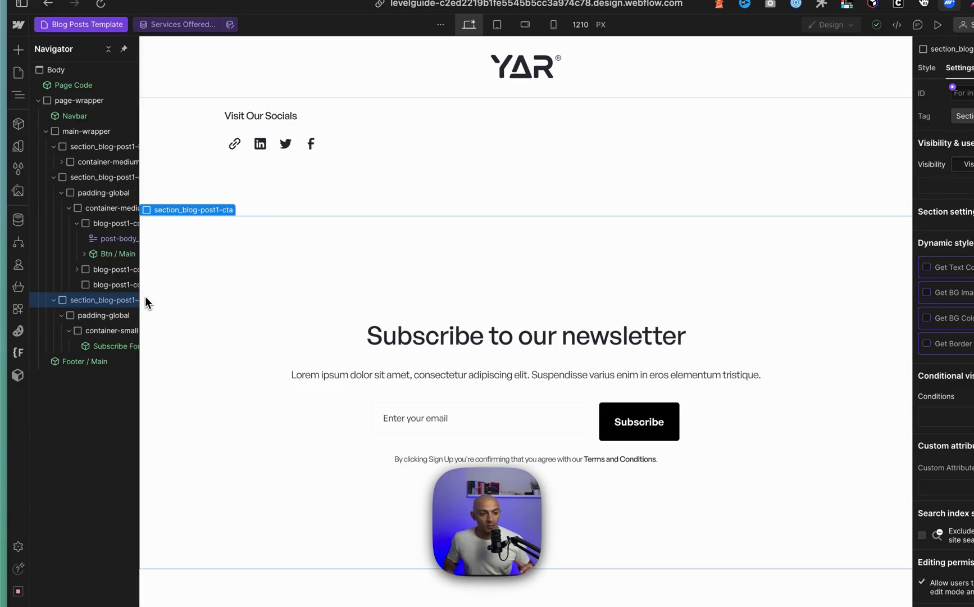
click(110, 331)
Step: Insert the Btn / Main and Global / Content-text components below the newsletter form
key(a)
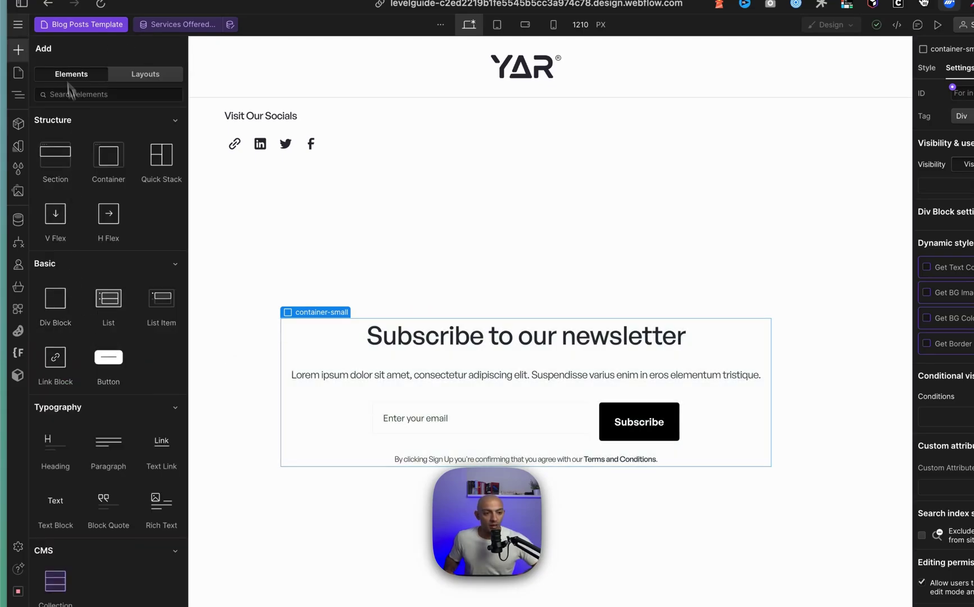
click(17, 124)
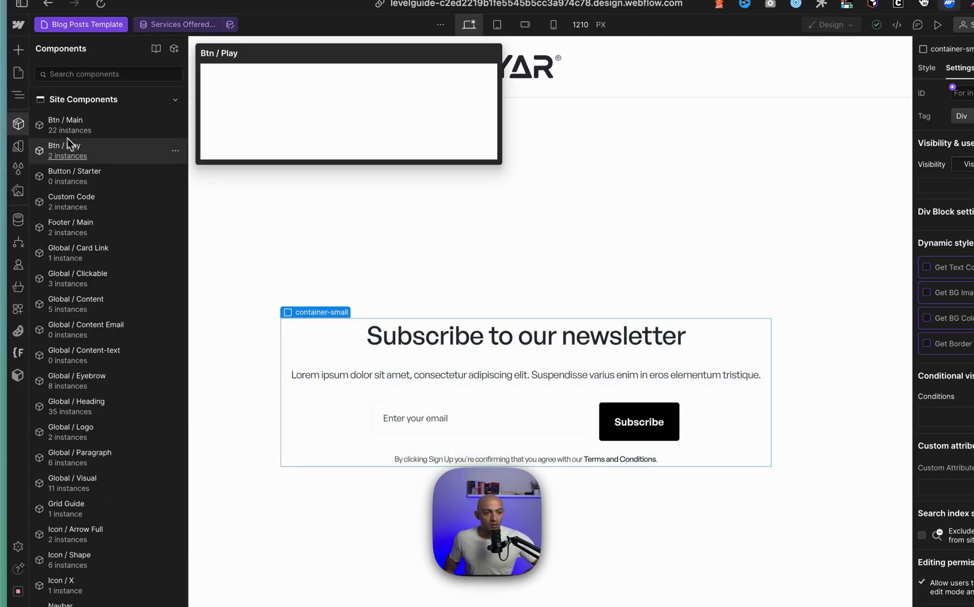
click(120, 132)
click(18, 124)
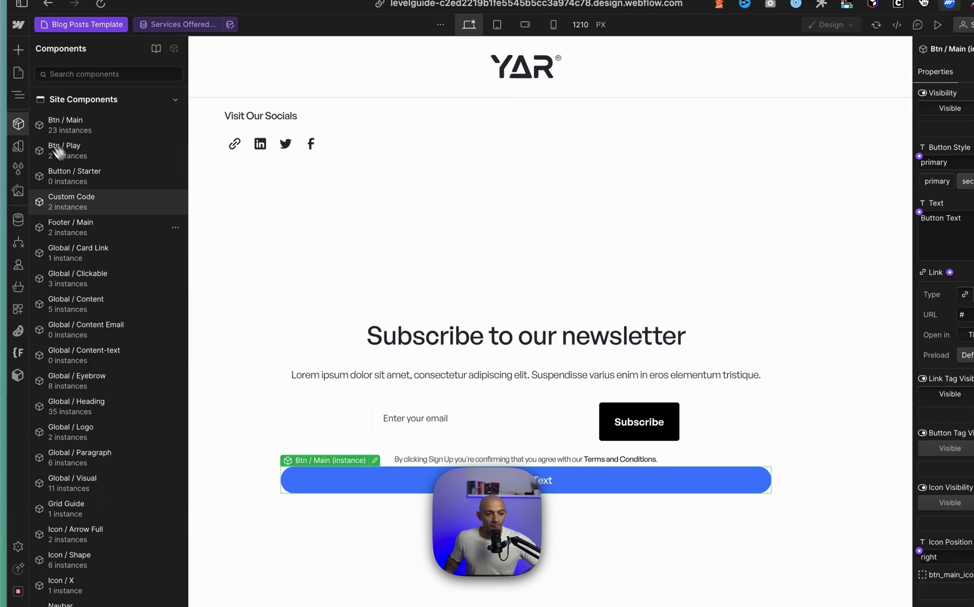
scroll(101, 292, down, 5)
scroll(120, 136, up, 1)
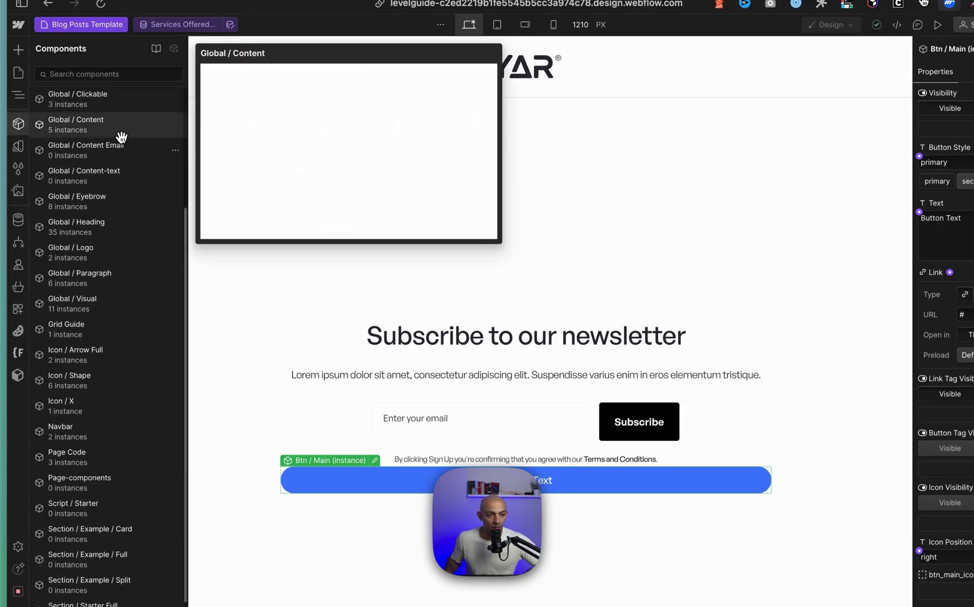
click(124, 172)
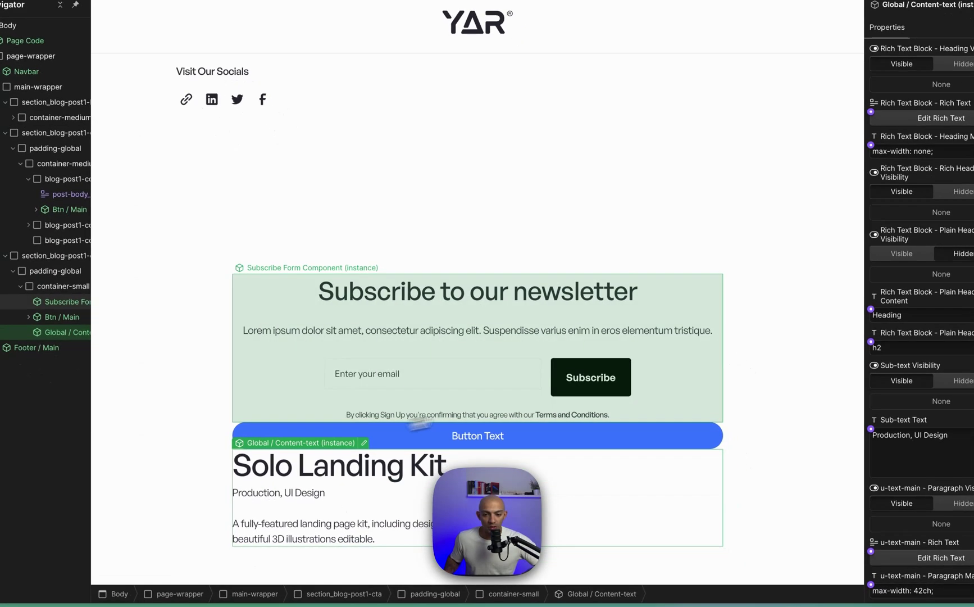
Step: Give the Content-text component a data-component attribute with the value text
scroll(854, 534, down, 4)
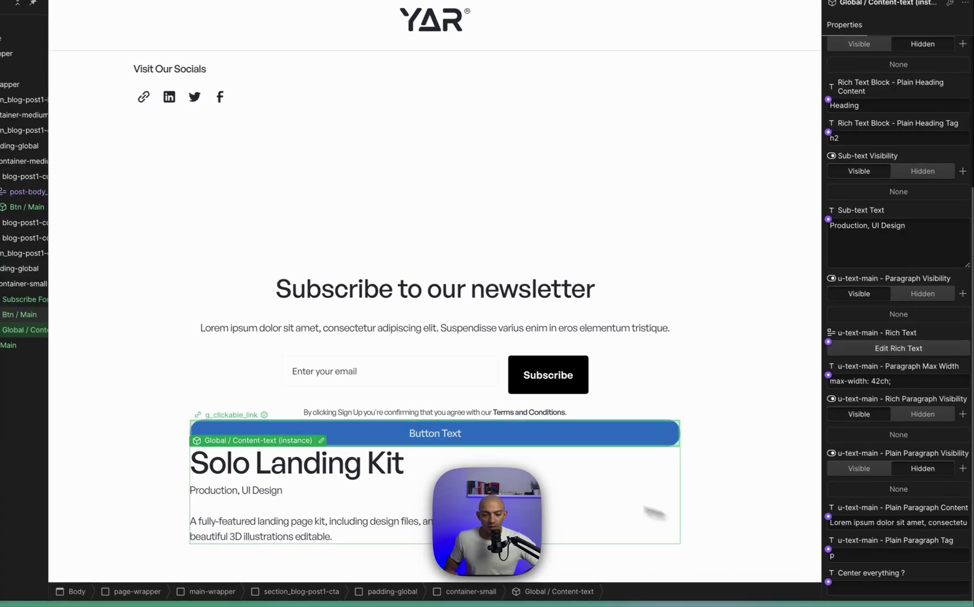
click(352, 448)
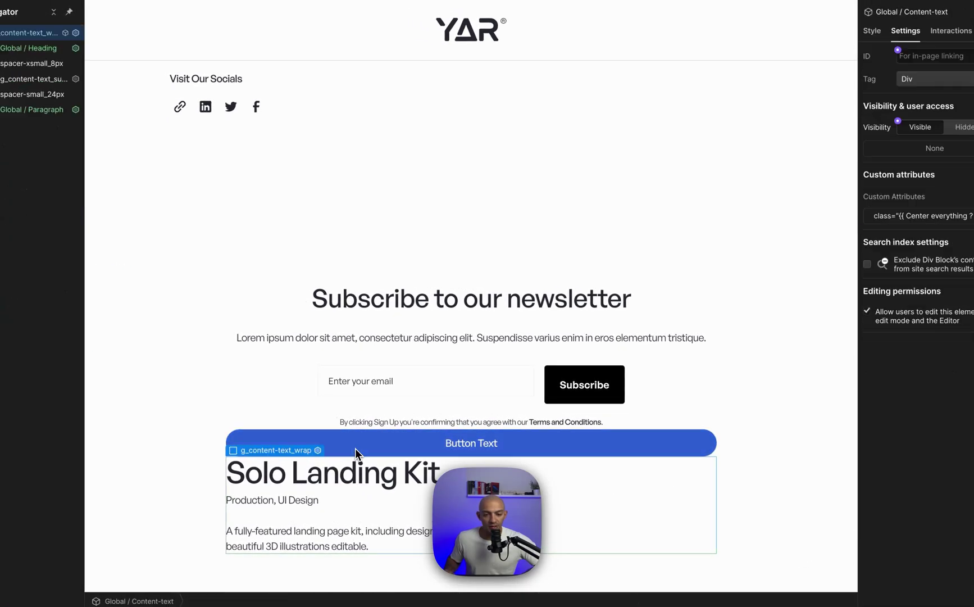
click(954, 216)
text(data-componen)
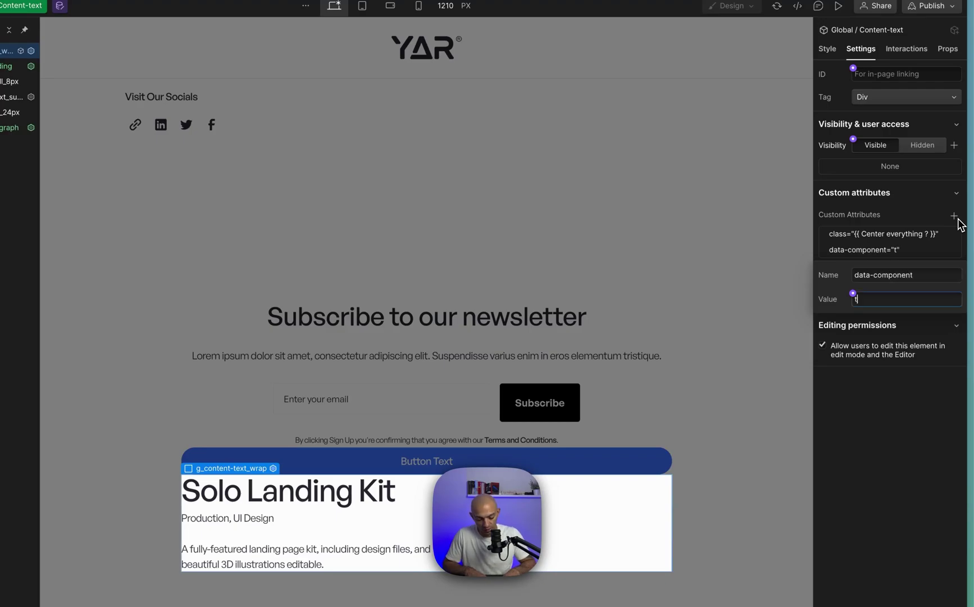
text(text)
key(Return)
Step: Paste a [[text]] placeholder into the post body below [[cta]]
click(736, 388)
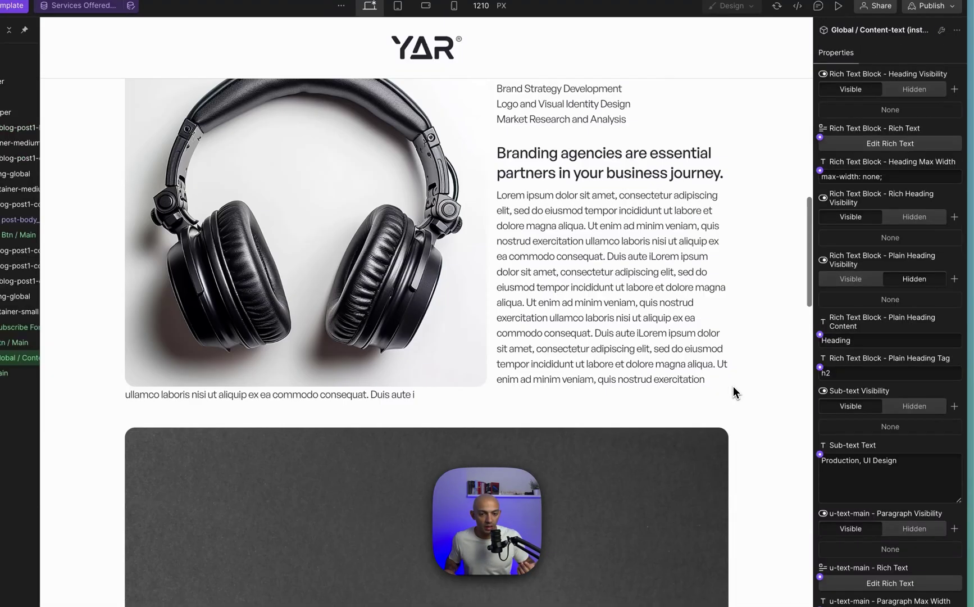
scroll(733, 386, up, 10)
scroll(179, 209, down, 8)
double_click(181, 201)
text([[text]])
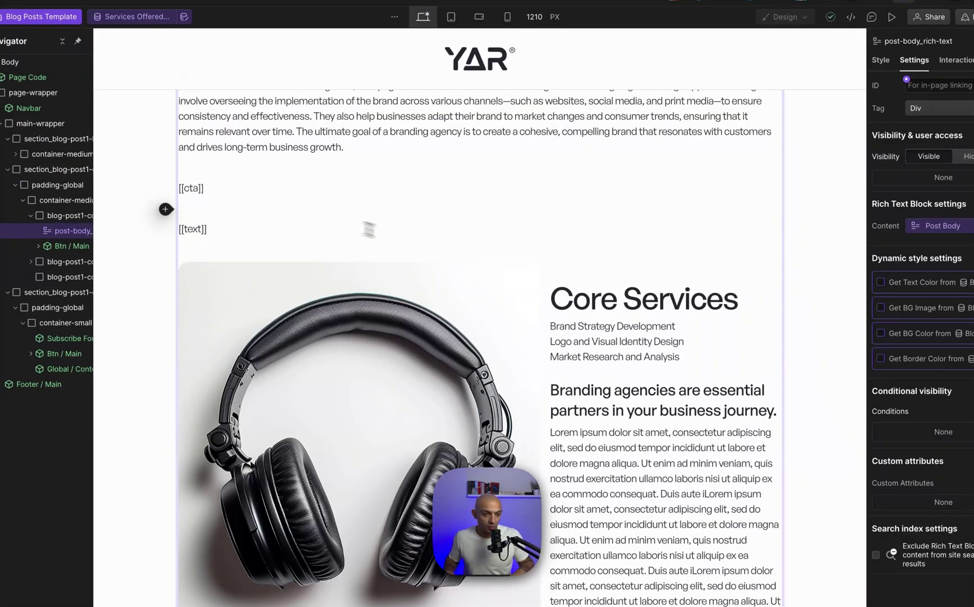
Step: On the Content-text instance, hide the Rich Heading and make the Plain Heading visible
scroll(687, 303, down, 6)
click(795, 313)
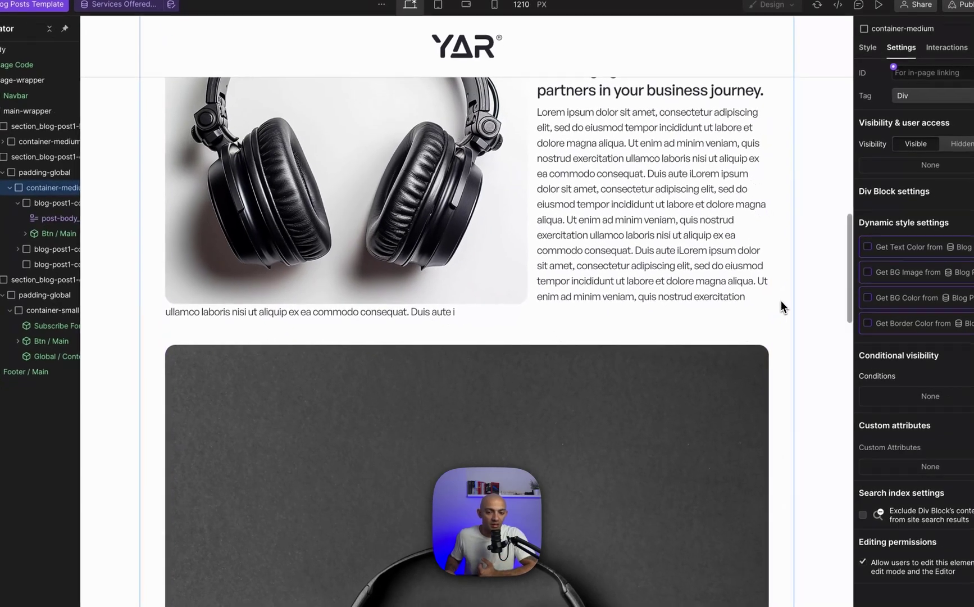
scroll(780, 303, down, 15)
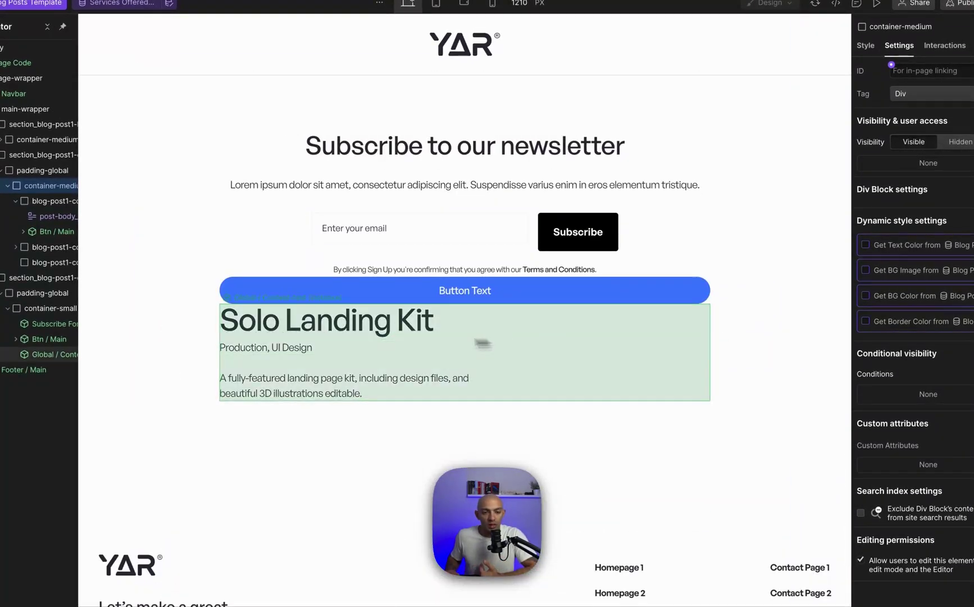
click(332, 335)
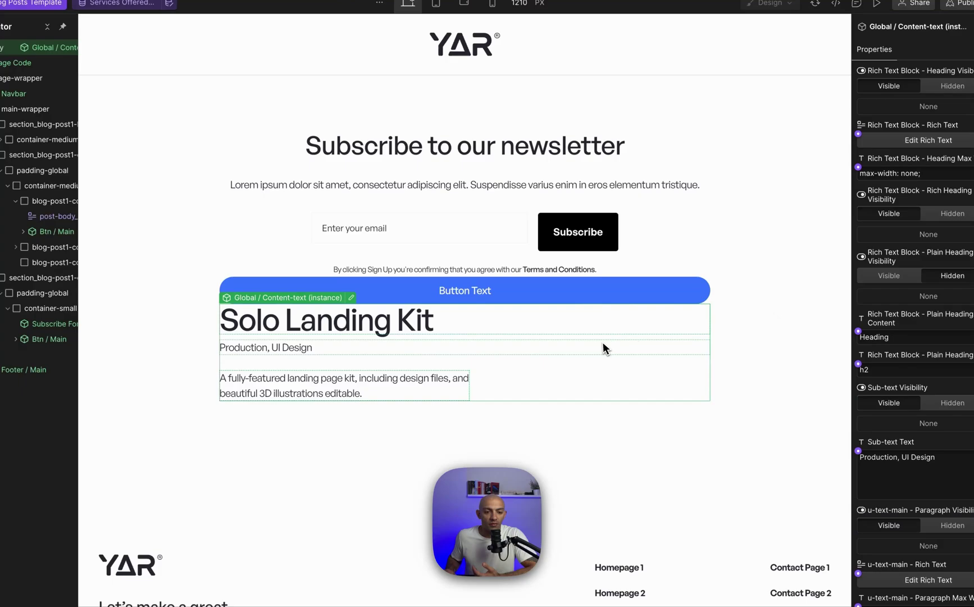
click(602, 344)
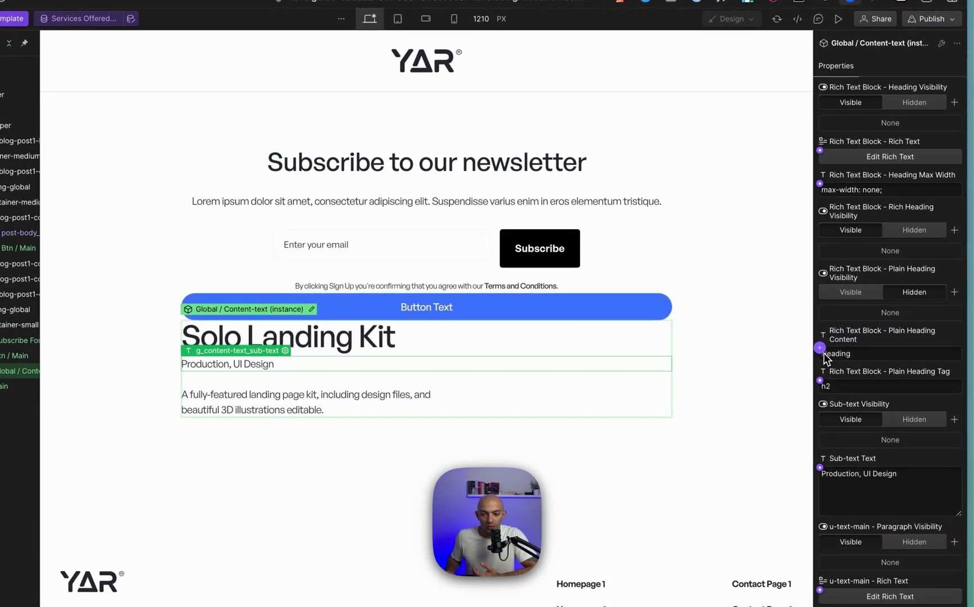
click(906, 233)
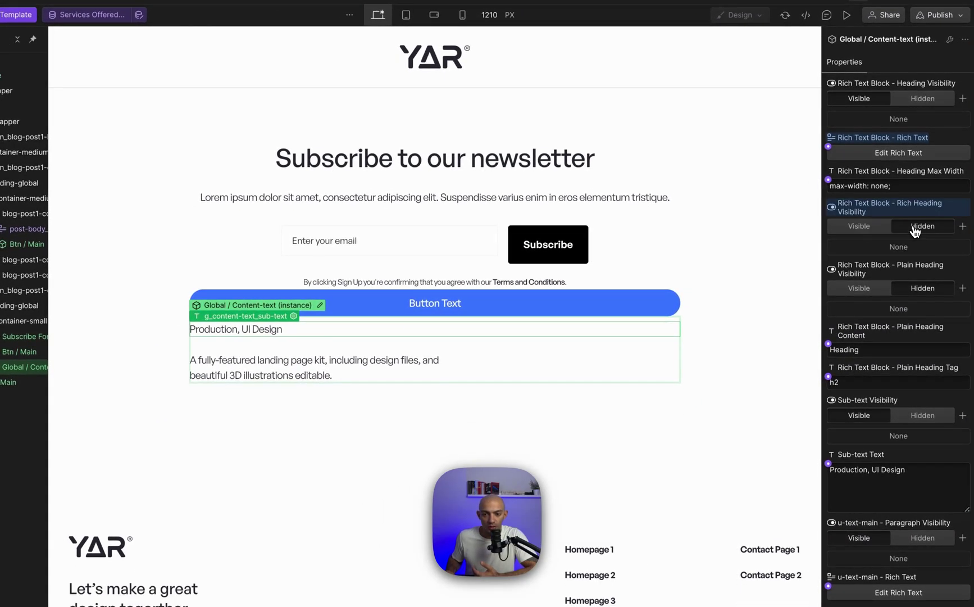
click(870, 292)
Step: Bind the Plain Heading to the post Name and the sub-text to Post Summary
click(827, 343)
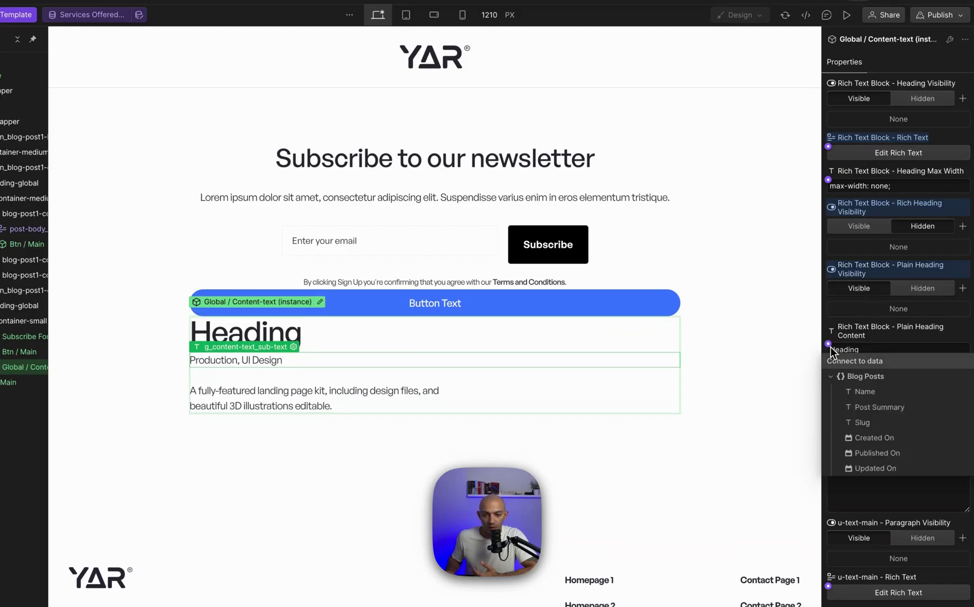
click(854, 393)
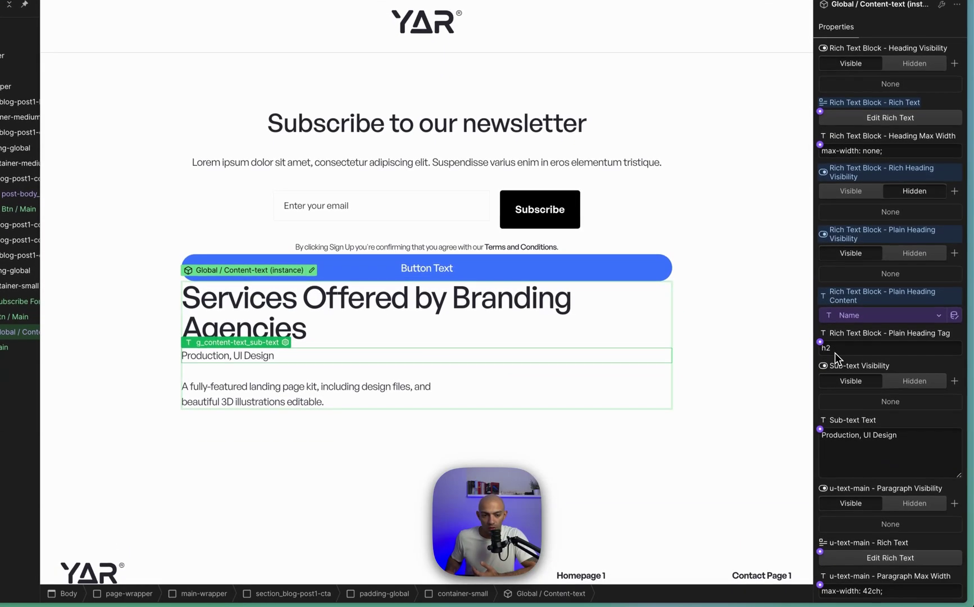
click(828, 464)
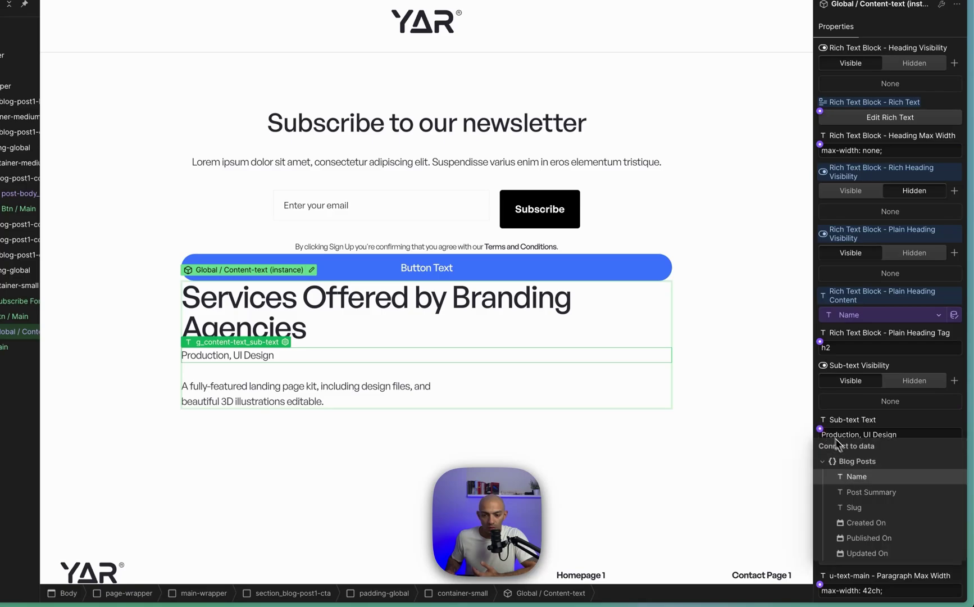
click(859, 492)
scroll(877, 500, down, 3)
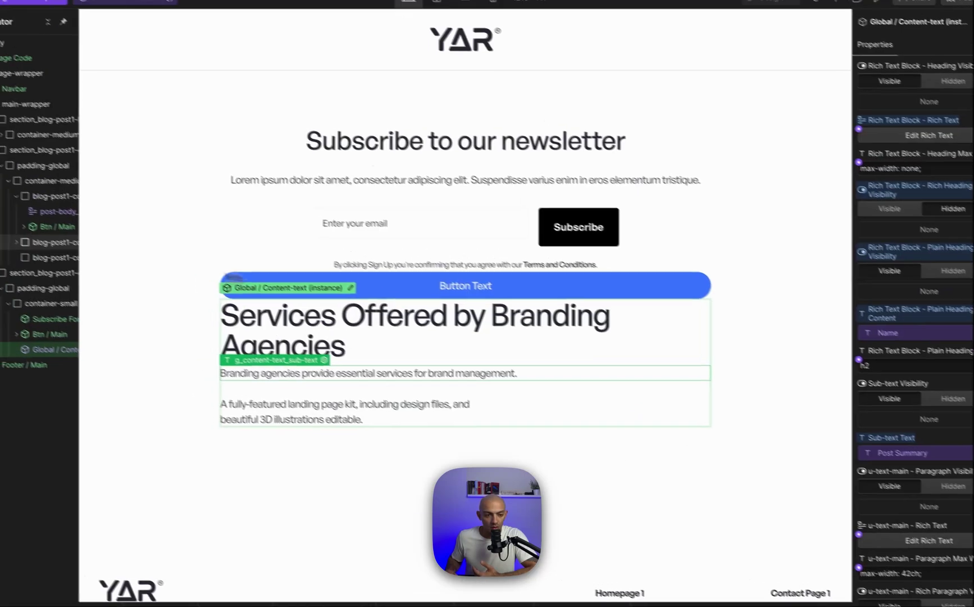
click(610, 418)
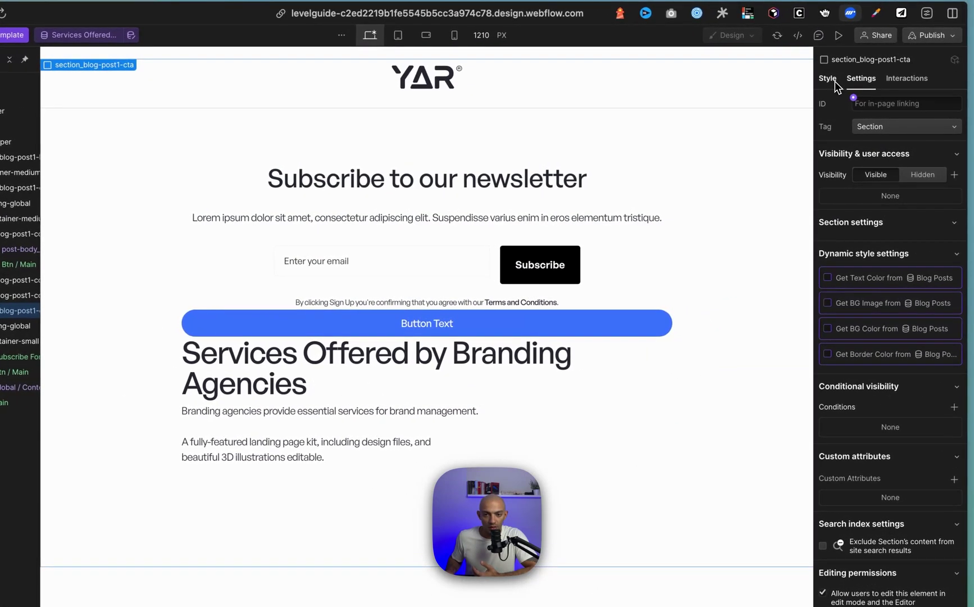
Step: Give the standalone blog post CTA section a 'hide' class
click(829, 78)
click(940, 129)
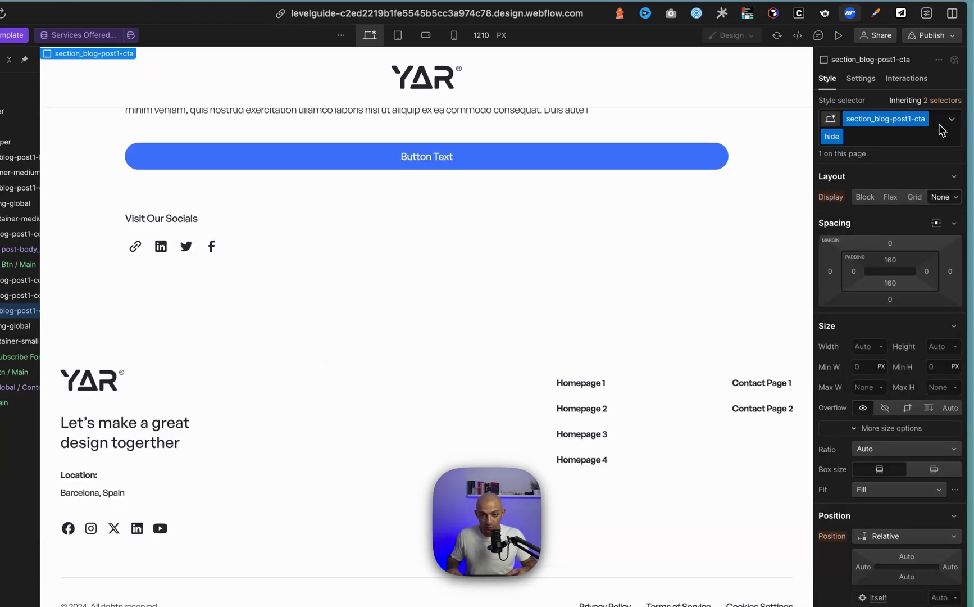
click(748, 240)
click(931, 35)
click(870, 244)
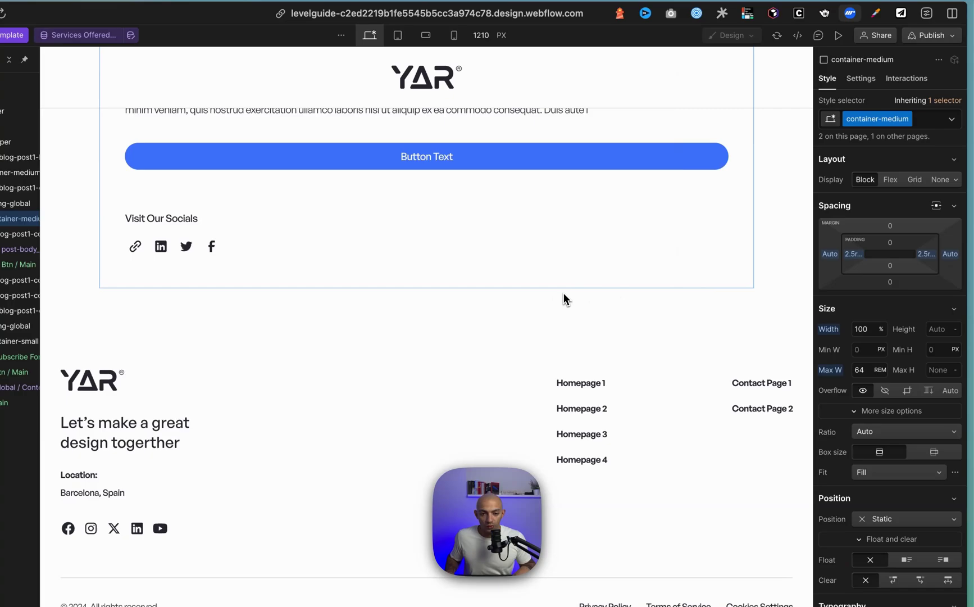
scroll(562, 293, up, 8)
scroll(563, 293, down, 4)
scroll(562, 293, down, 2)
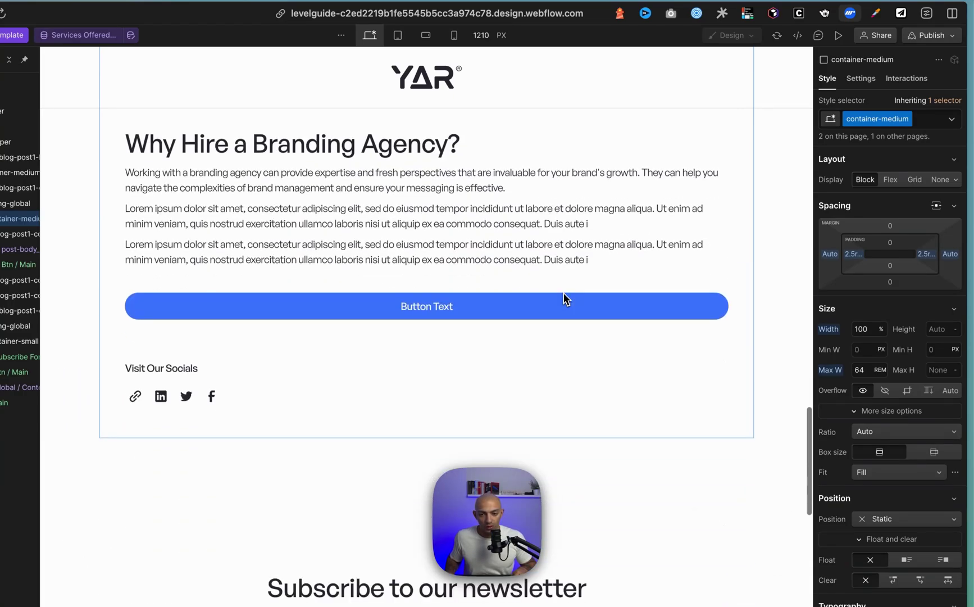
scroll(562, 293, up, 8)
scroll(563, 293, up, 10)
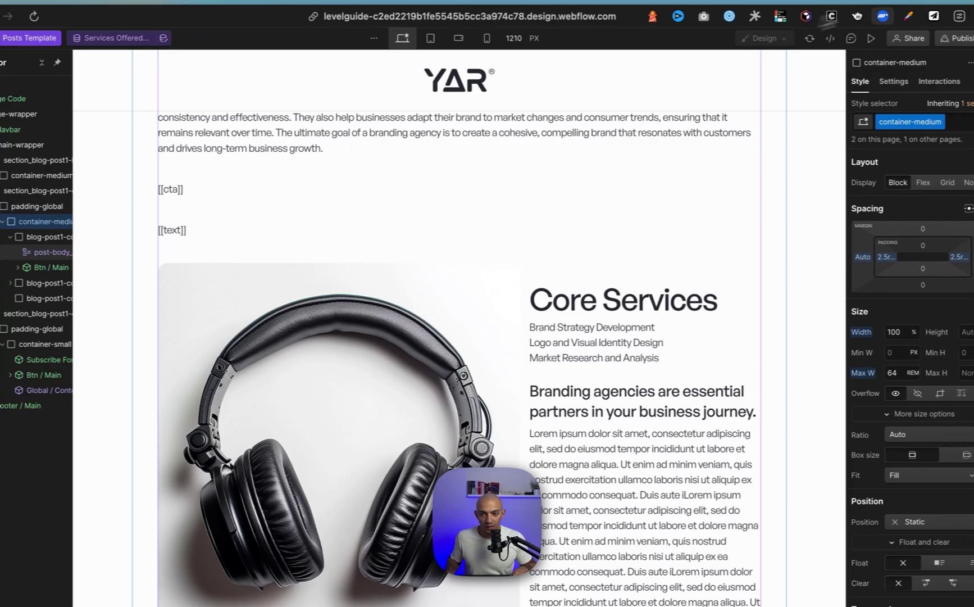
Step: Publish the site to the staging domain and check the live post's heading
click(935, 38)
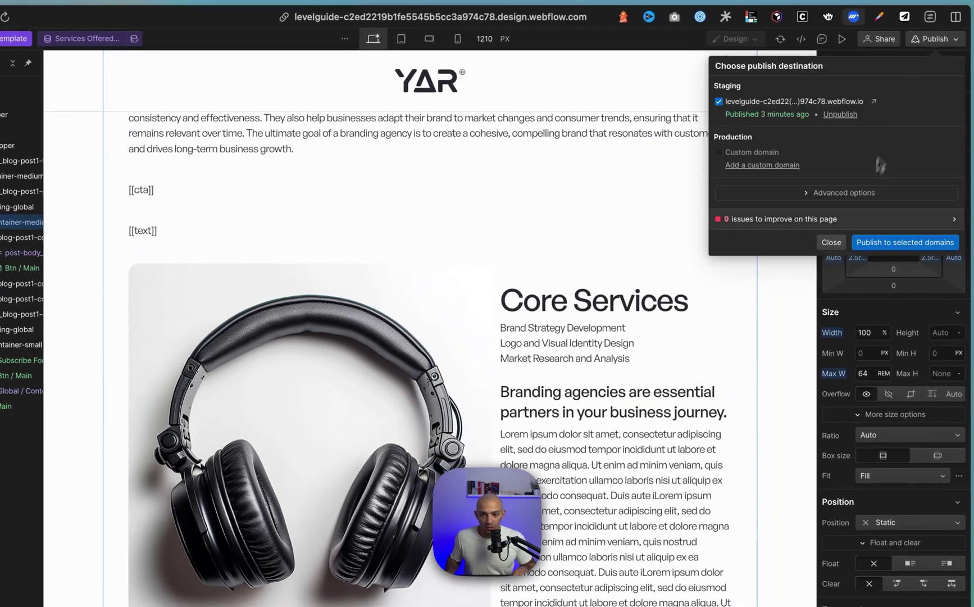
click(858, 243)
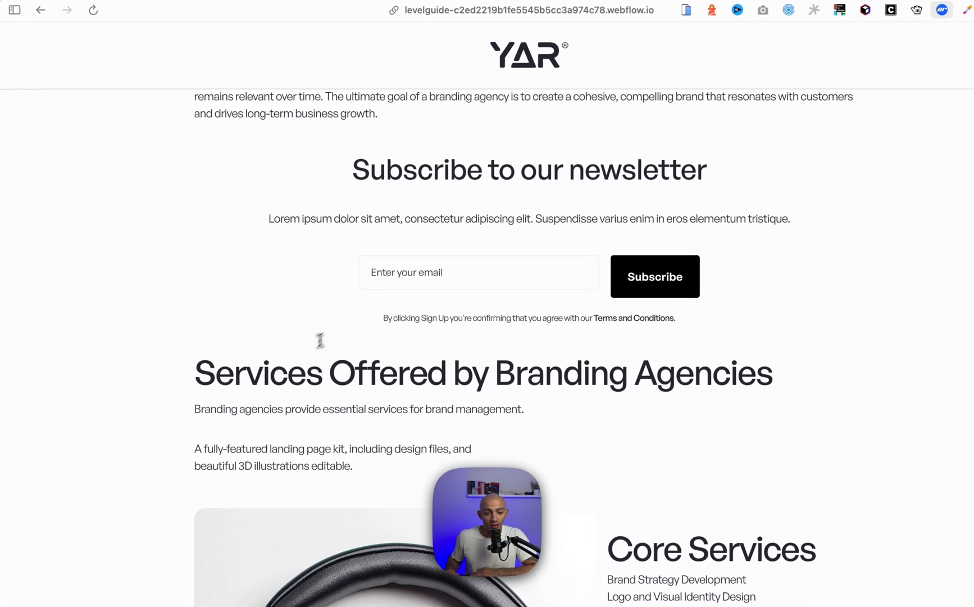
drag(158, 378, 430, 382)
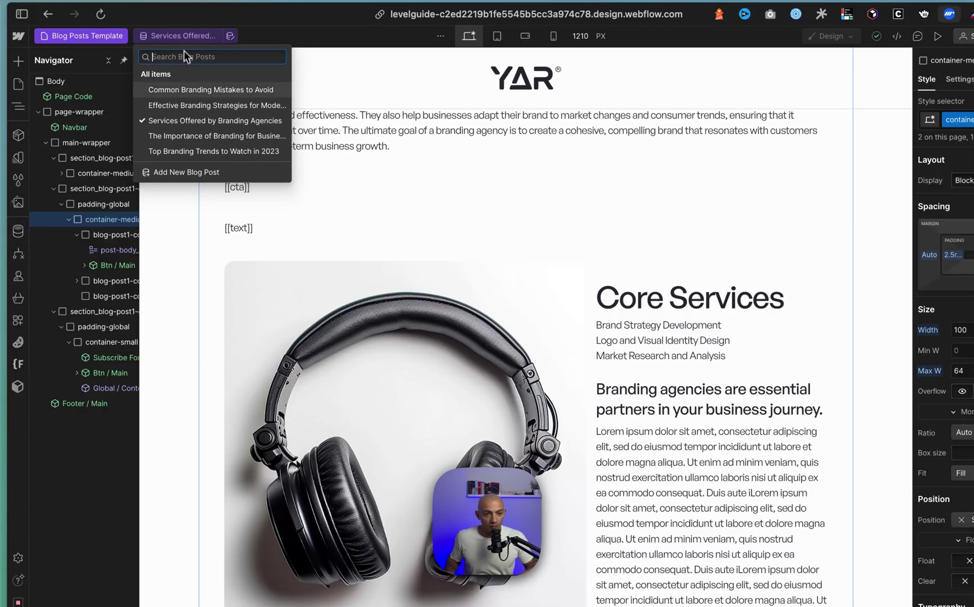
Step: In the Effective Branding Strategies post, add a [[text]] line below the Key Strategies list
click(189, 103)
scroll(475, 356, down, 10)
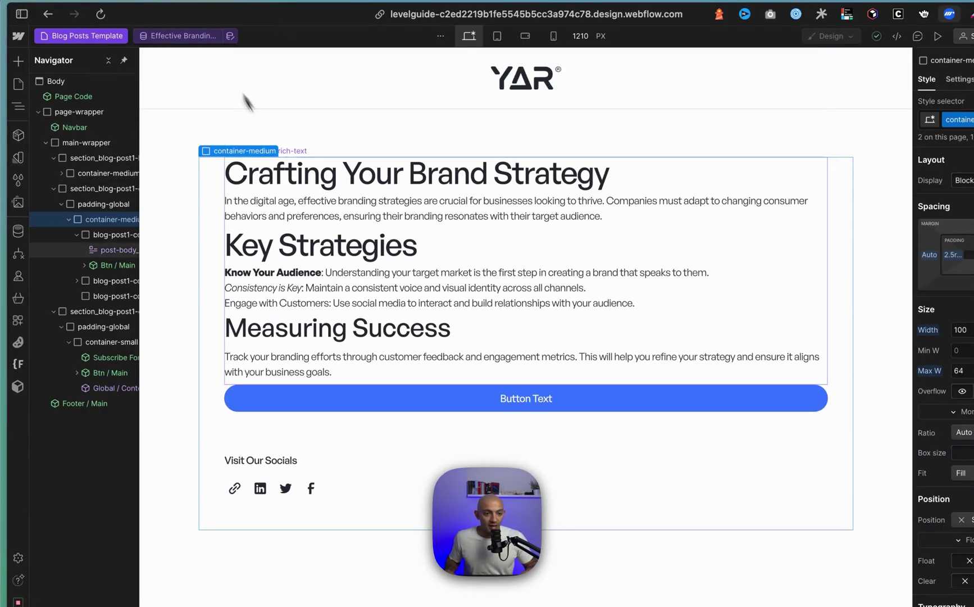
click(435, 276)
double_click(595, 303)
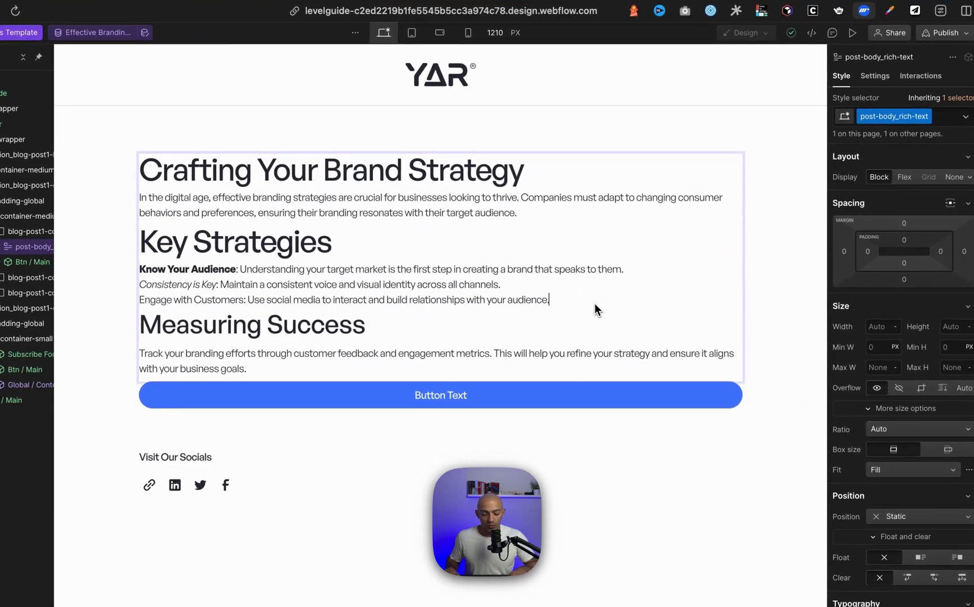
key(Return)
key(Return)
key(Return)
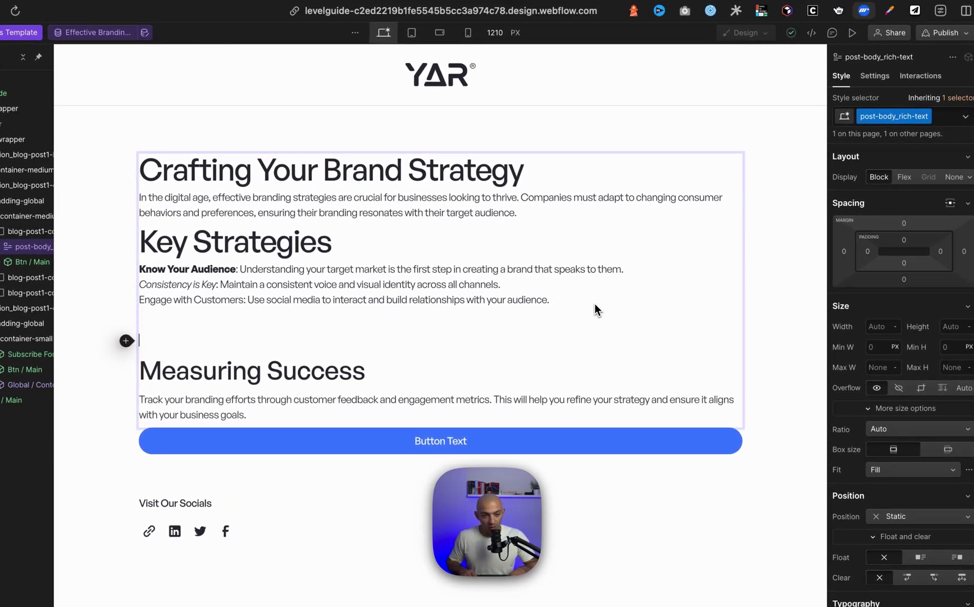
key(Return)
text([[text]])
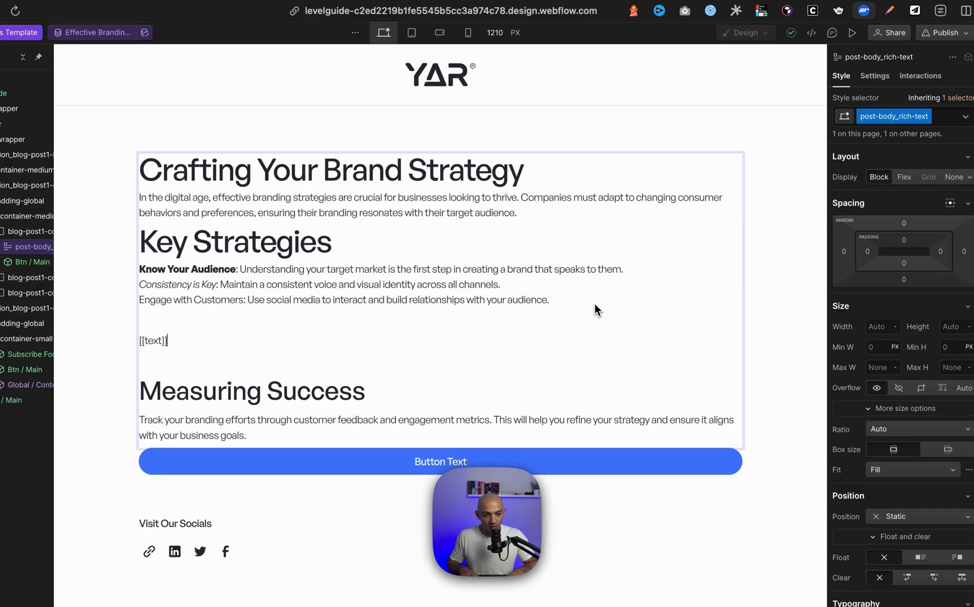
key(Escape)
Step: Publish to the staging domain, review the live post, and return to the Webflow designer
click(929, 35)
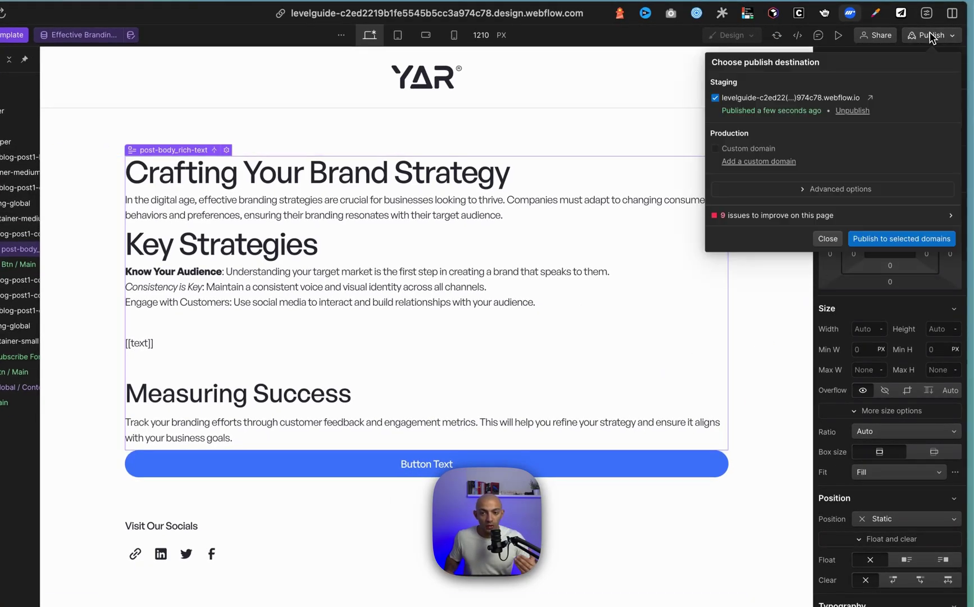
click(876, 239)
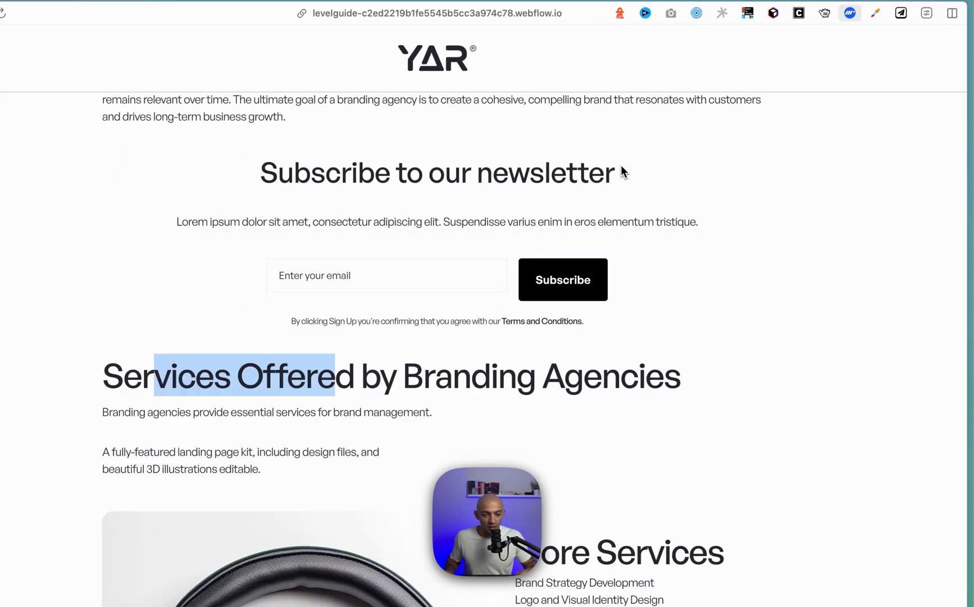
triple_click(236, 338)
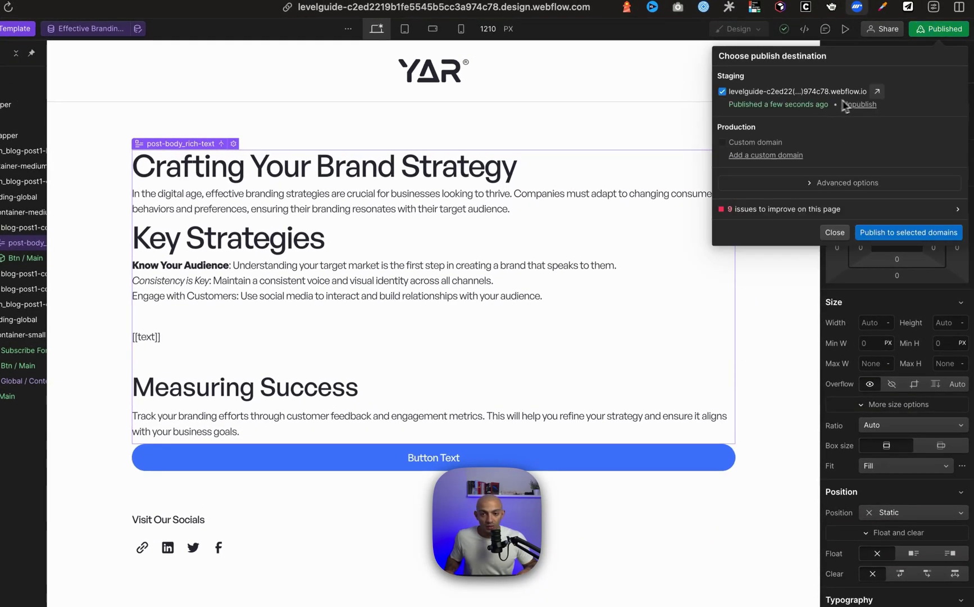
click(877, 98)
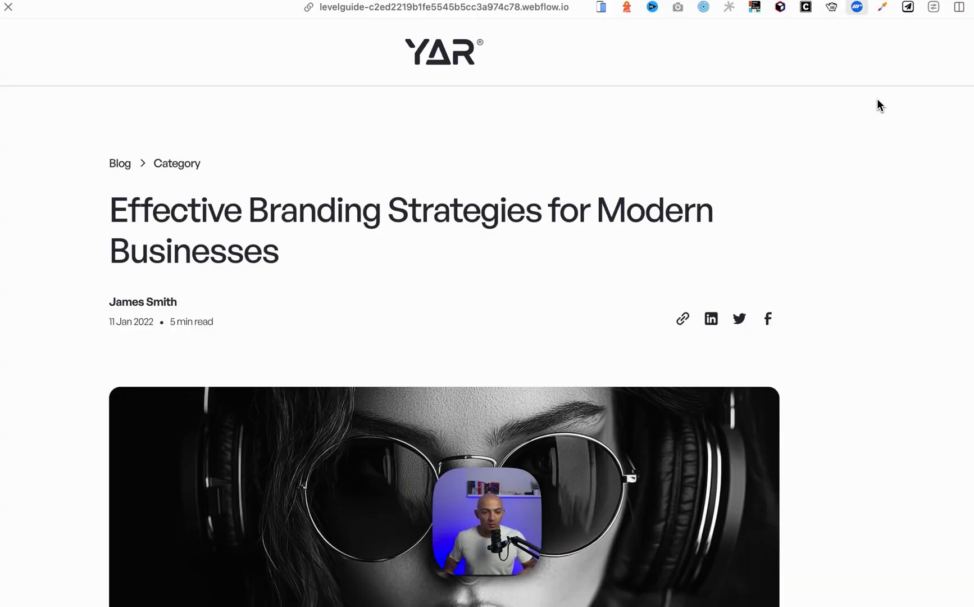
scroll(662, 326, down, 15)
scroll(456, 265, up, 3)
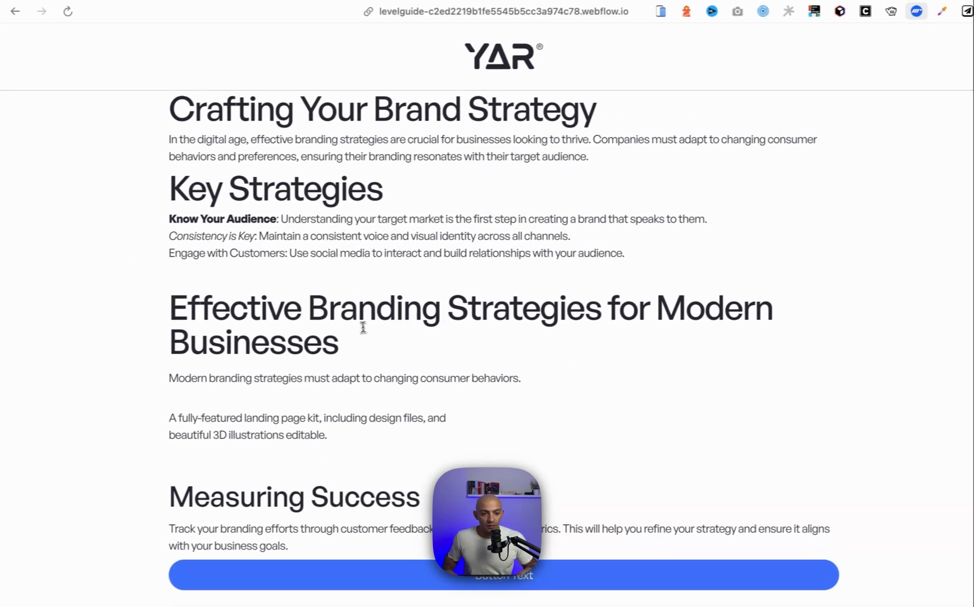
drag(111, 303, 276, 335)
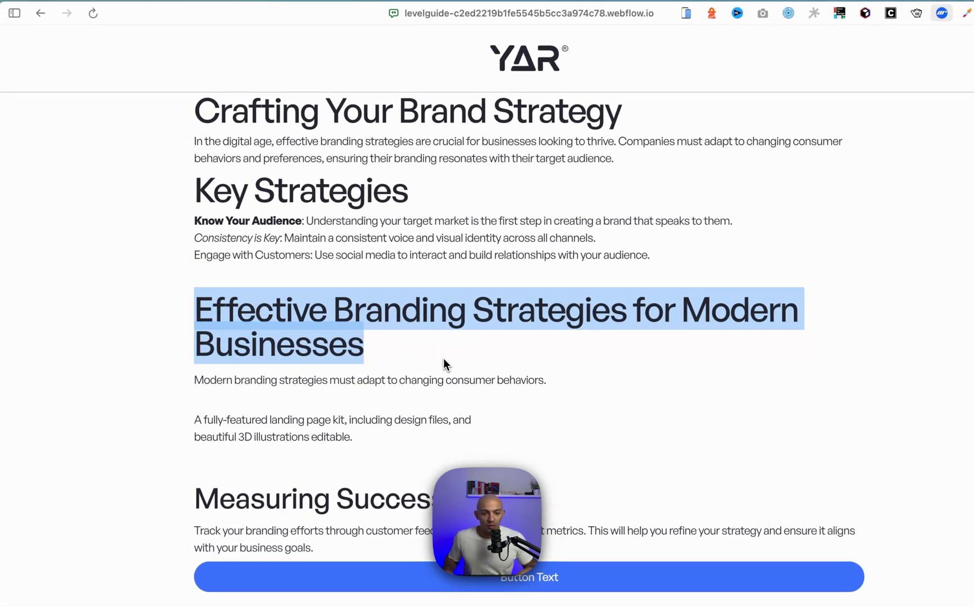
scroll(444, 364, up, 10)
key(super+s)
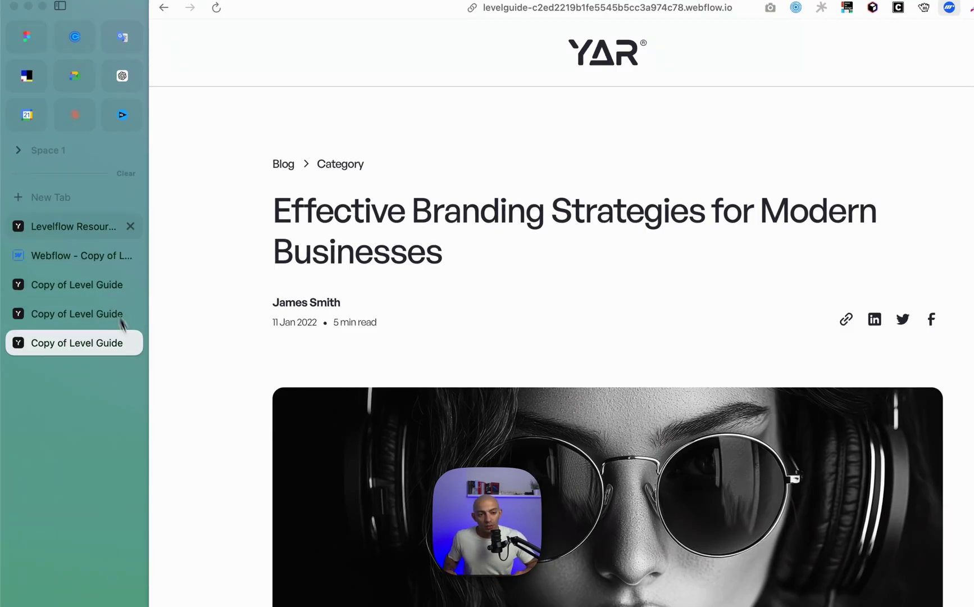
click(80, 253)
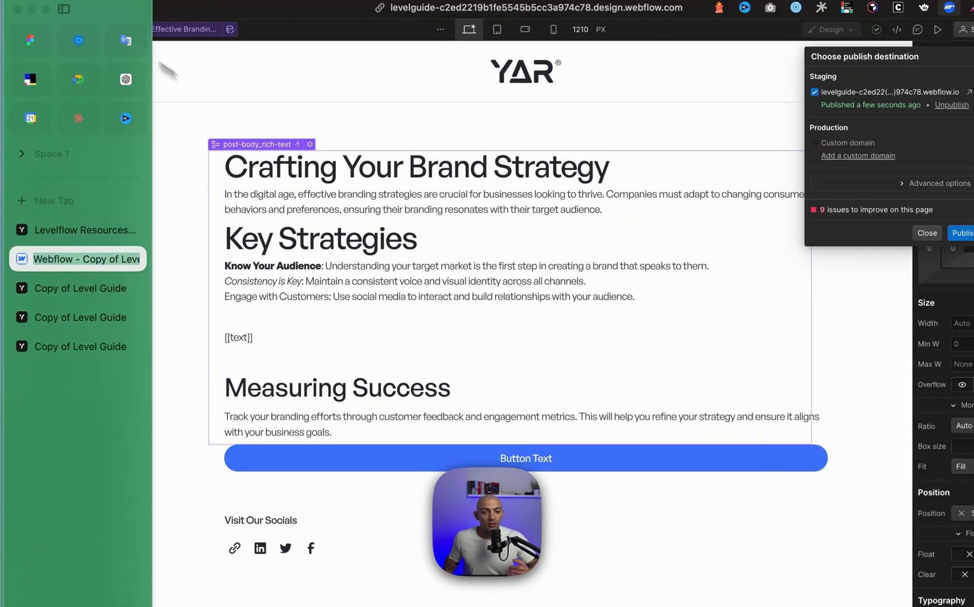
Step: Hide the browser tab list and show the site's Pages panel in the designer
key(super+s)
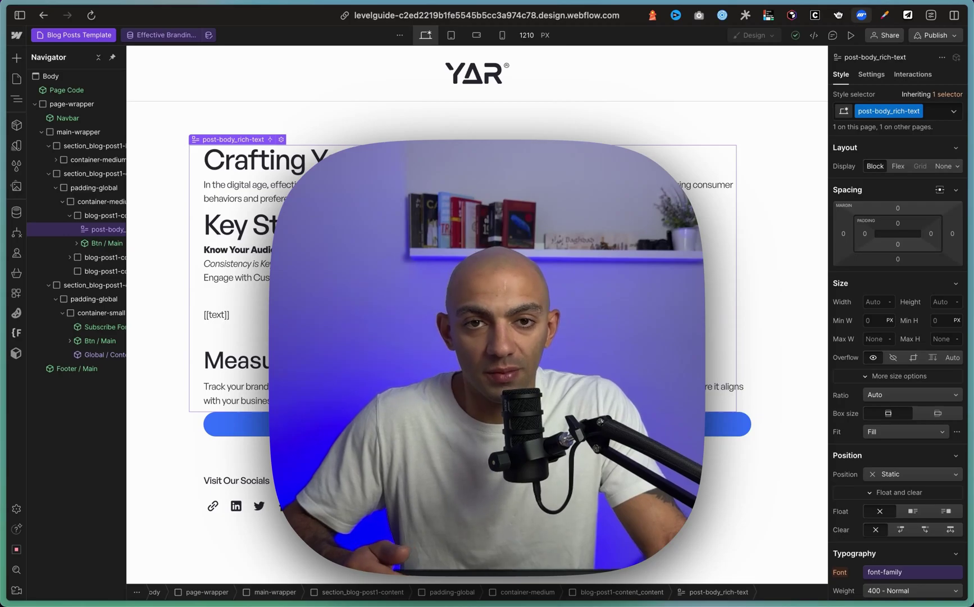
click(16, 79)
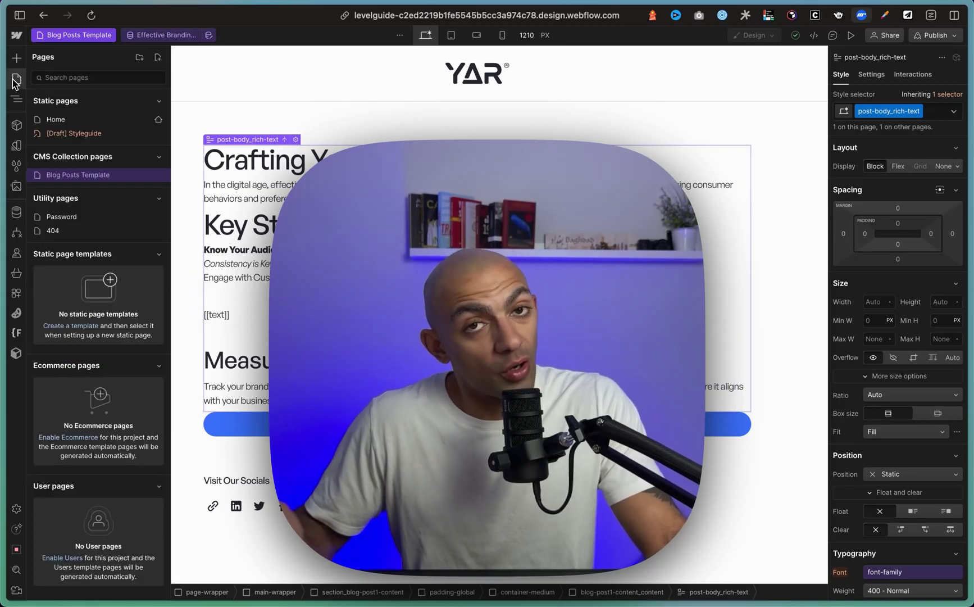